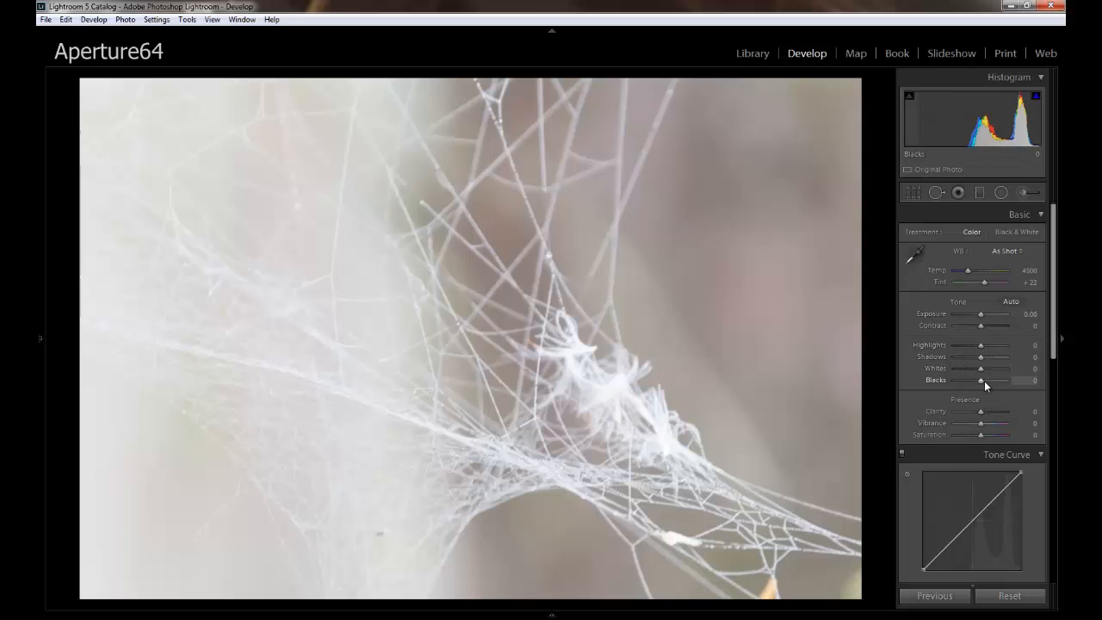
# Adjust the photo's basic settings to Blacks −67, Exposure +0.24, Clarity +26, Vibrance −38 and Saturation +45.
pyautogui.moveTo(977, 386); pyautogui.dragTo(958, 384)
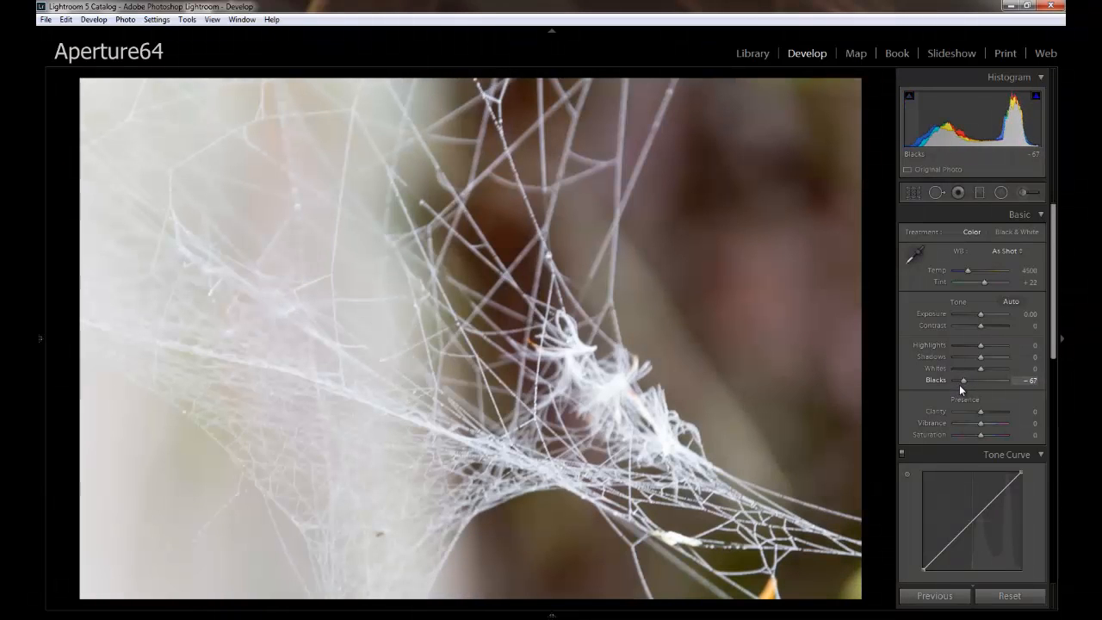
pyautogui.scroll(-2, 1019, 305)
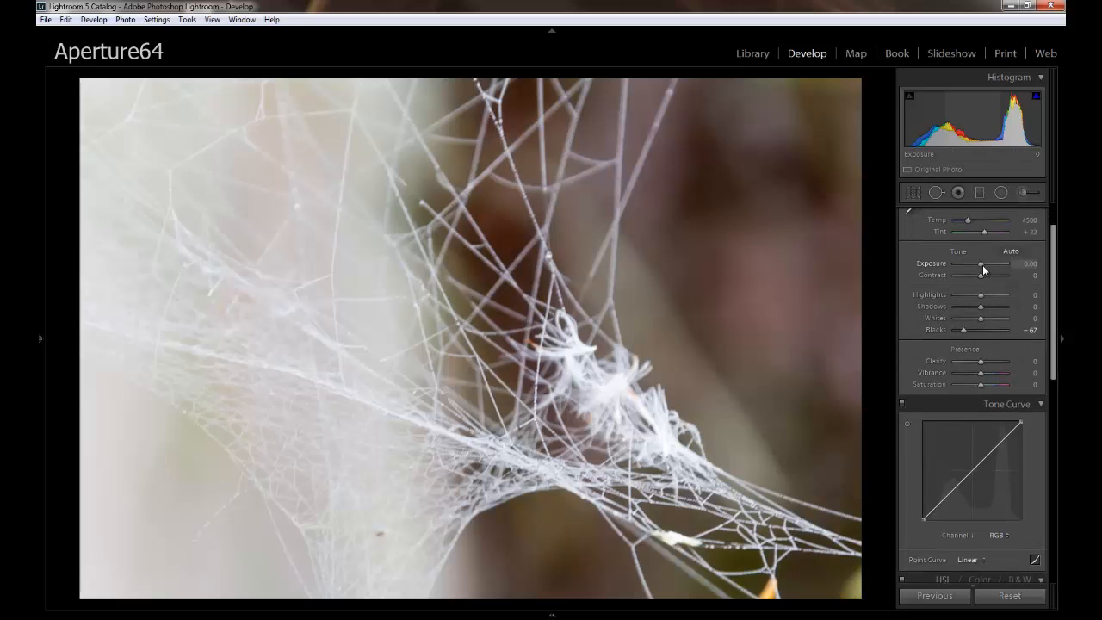
pyautogui.moveTo(982, 265); pyautogui.dragTo(981, 265)
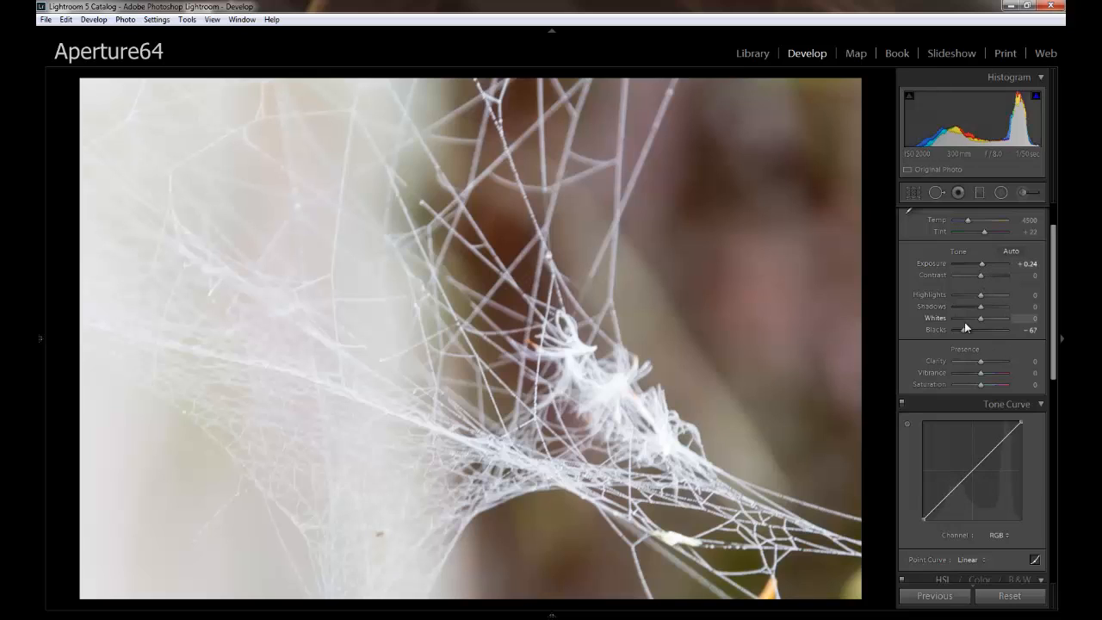
pyautogui.moveTo(981, 363)
pyautogui.mouseDown()
pyautogui.moveTo(993, 385)
pyautogui.moveTo(970, 374)
pyautogui.mouseUp()
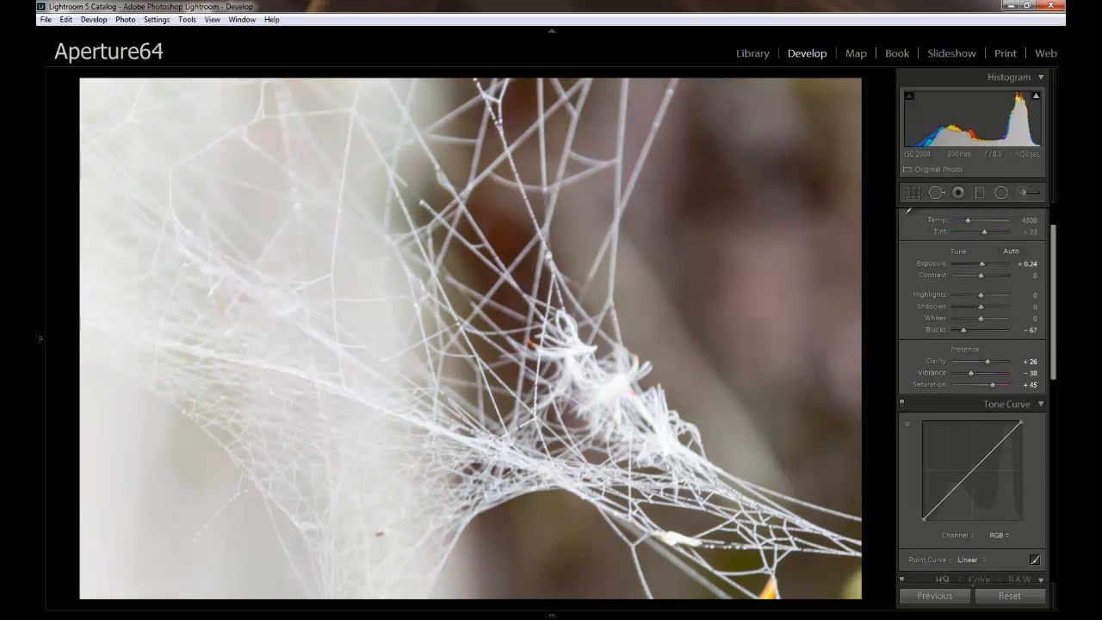
# Shape the RGB tone curve into an S by raising the highlights to about 83%, lowering the shadows to about 18% and adding a midpoint.
pyautogui.moveTo(1055, 302)
pyautogui.mouseDown()
pyautogui.moveTo(1055, 361)
pyautogui.moveTo(1055, 298)
pyautogui.mouseUp()
pyautogui.moveTo(999, 440); pyautogui.dragTo(996, 429)
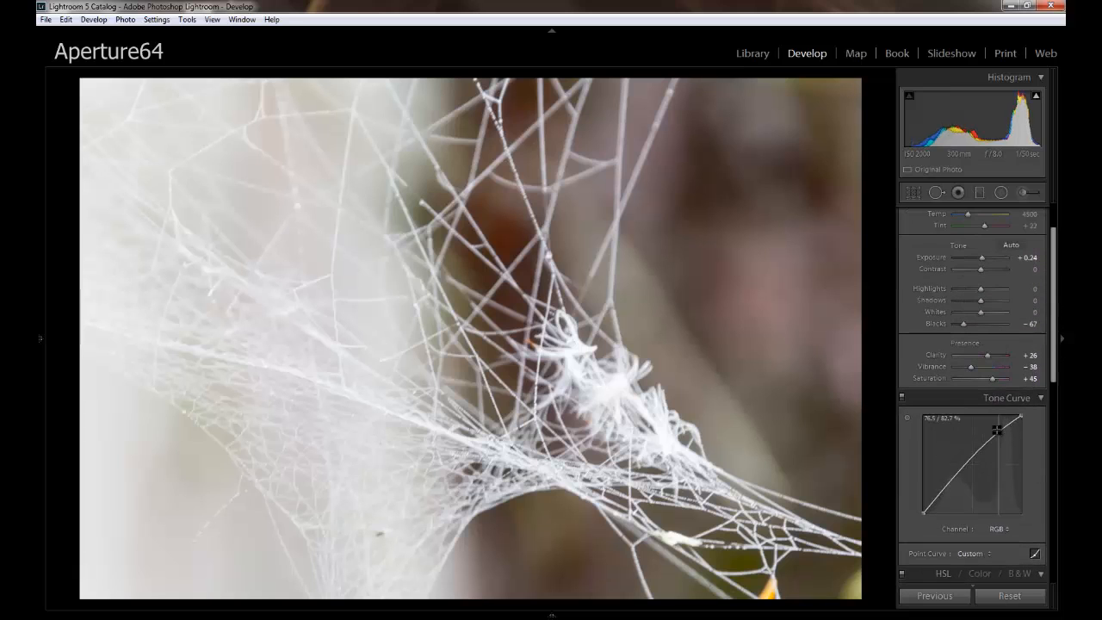
pyautogui.moveTo(942, 485); pyautogui.dragTo(946, 508)
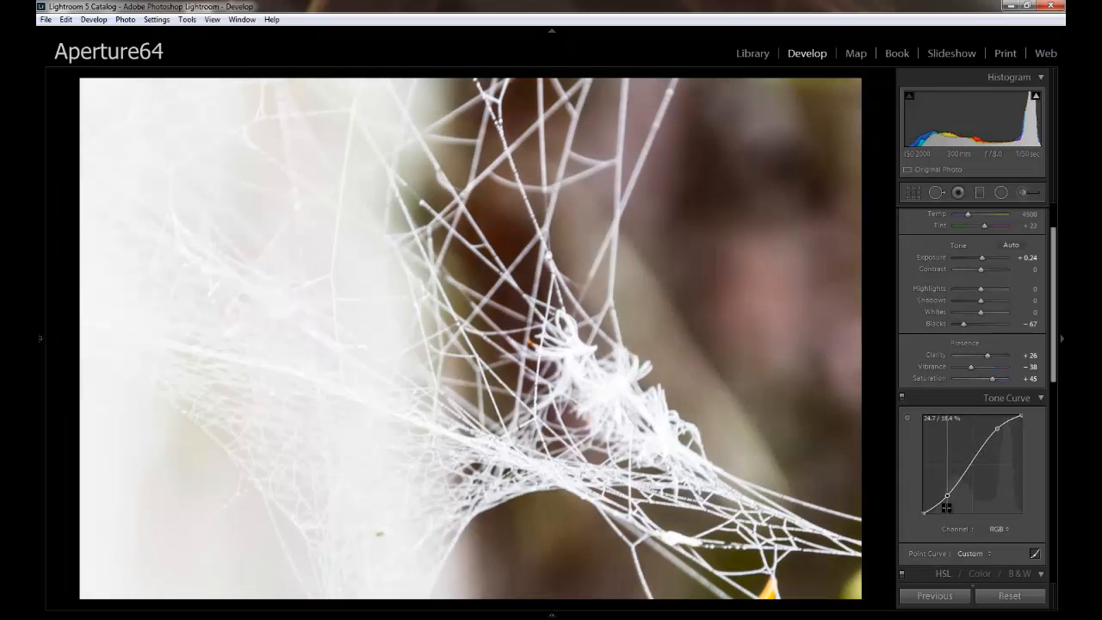
pyautogui.click(970, 465)
pyautogui.moveTo(970, 465); pyautogui.dragTo(973, 461)
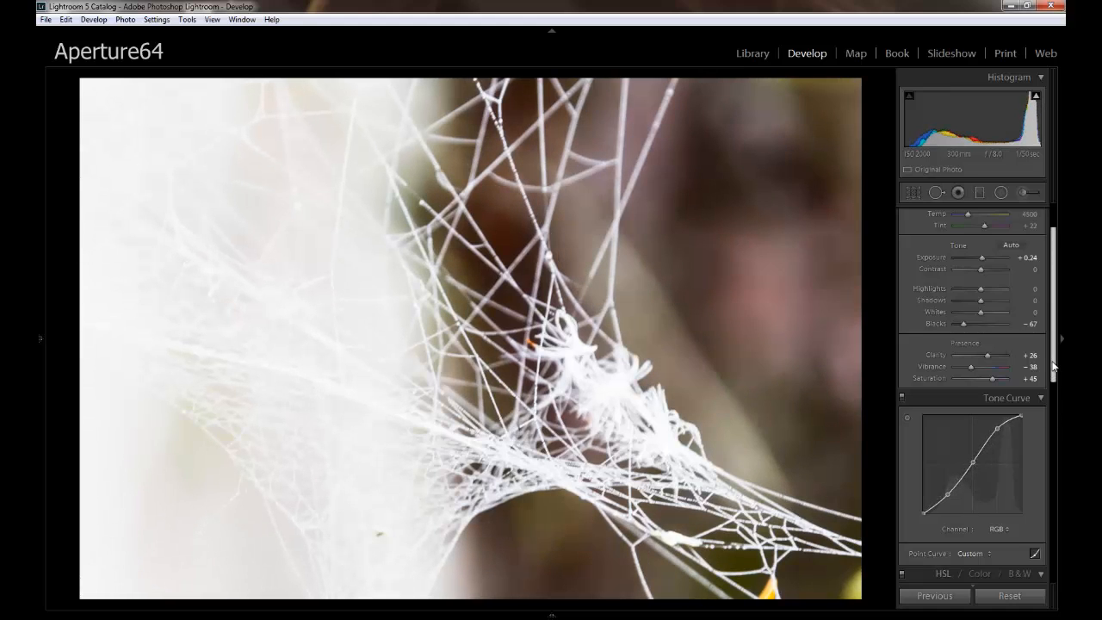
# Tint the shadows teal with split toning, using hue 195 and saturation 64.
pyautogui.moveTo(1054, 368); pyautogui.dragTo(1040, 498)
pyautogui.scroll(-3, 1039, 497)
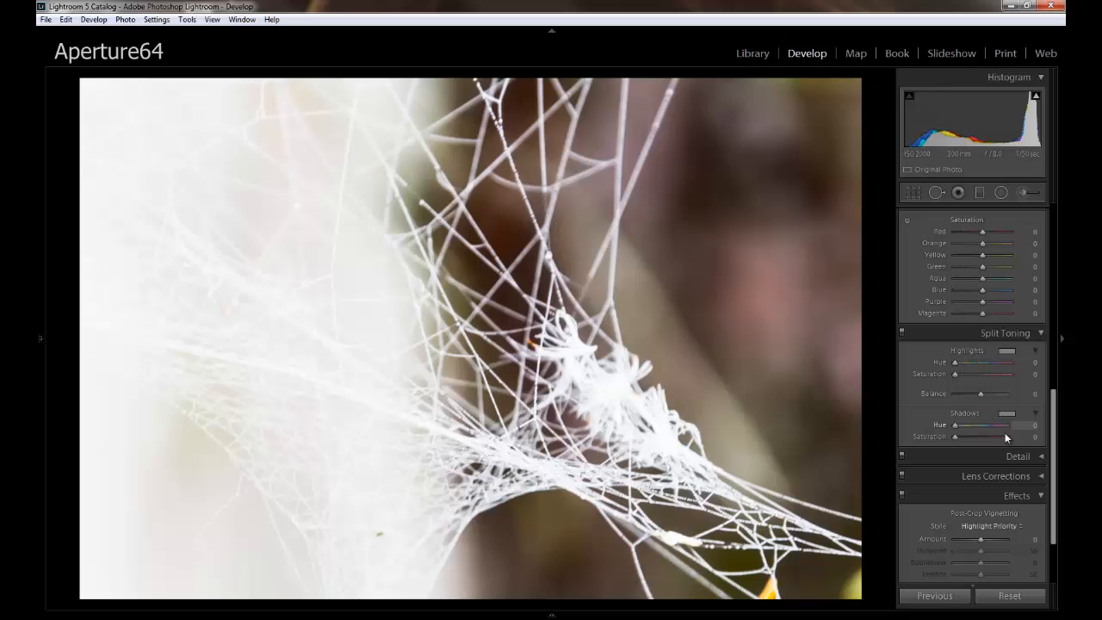
pyautogui.click(1005, 352)
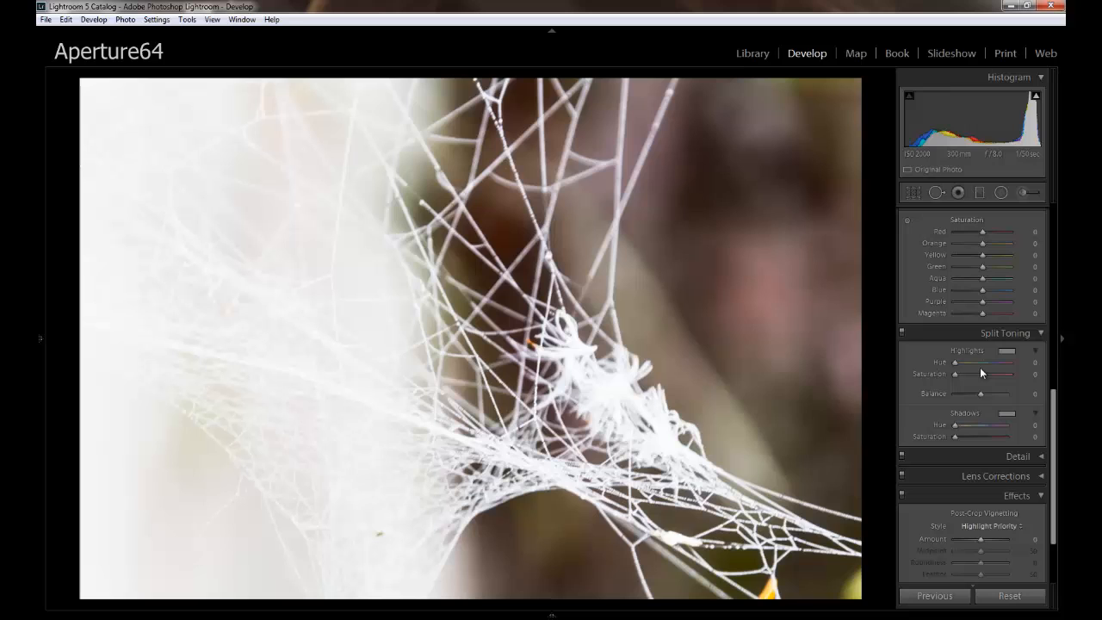
pyautogui.click(1011, 417)
pyautogui.click(1009, 415)
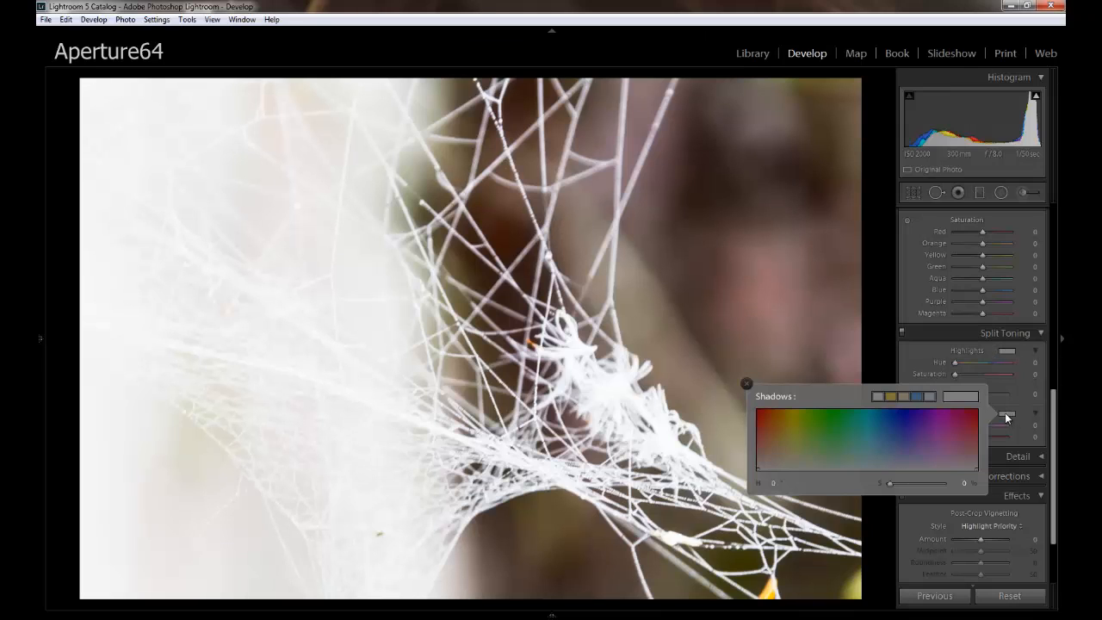
pyautogui.click(876, 416)
pyautogui.moveTo(882, 409); pyautogui.dragTo(889, 422)
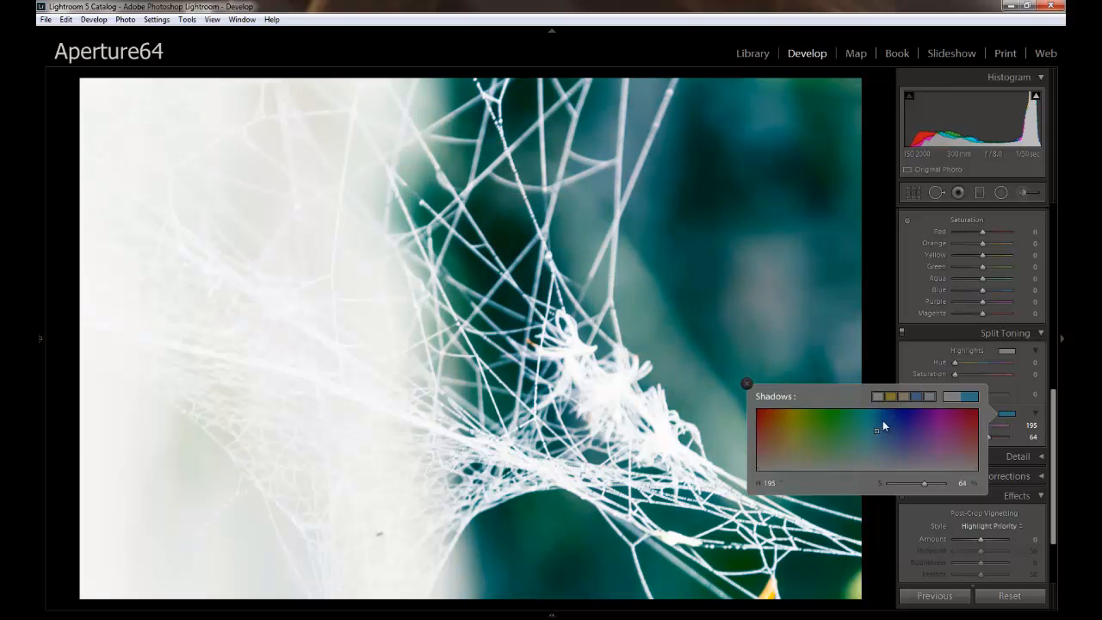
pyautogui.click(1007, 416)
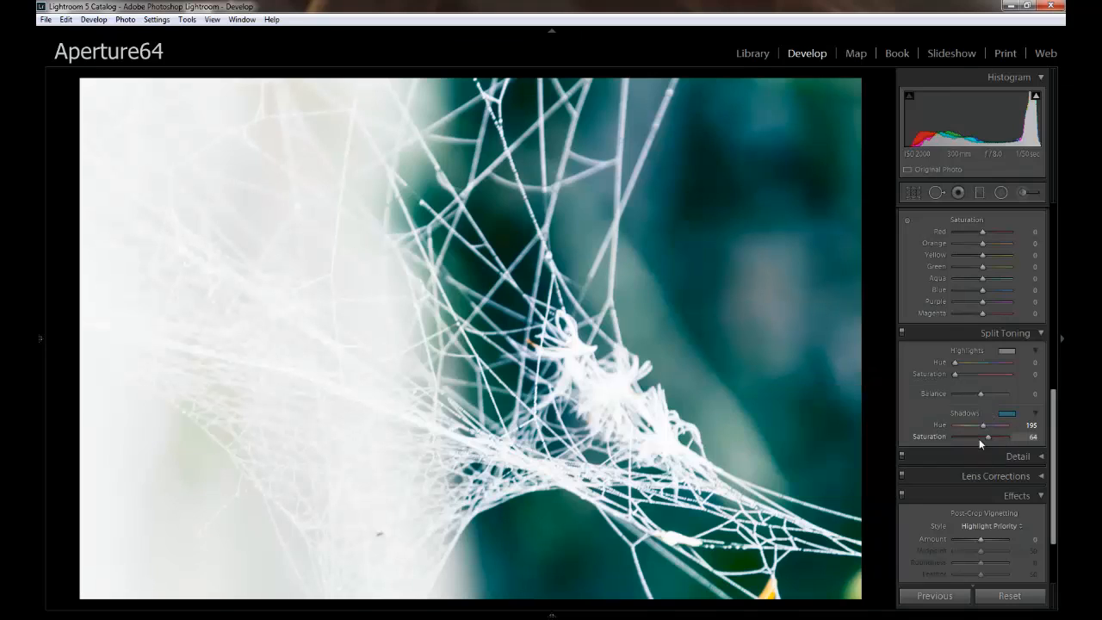
# Tint the split-toning highlights purple with hue 279 and saturation 33.
pyautogui.click(1007, 352)
pyautogui.moveTo(871, 369); pyautogui.dragTo(928, 387)
pyautogui.click(1050, 401)
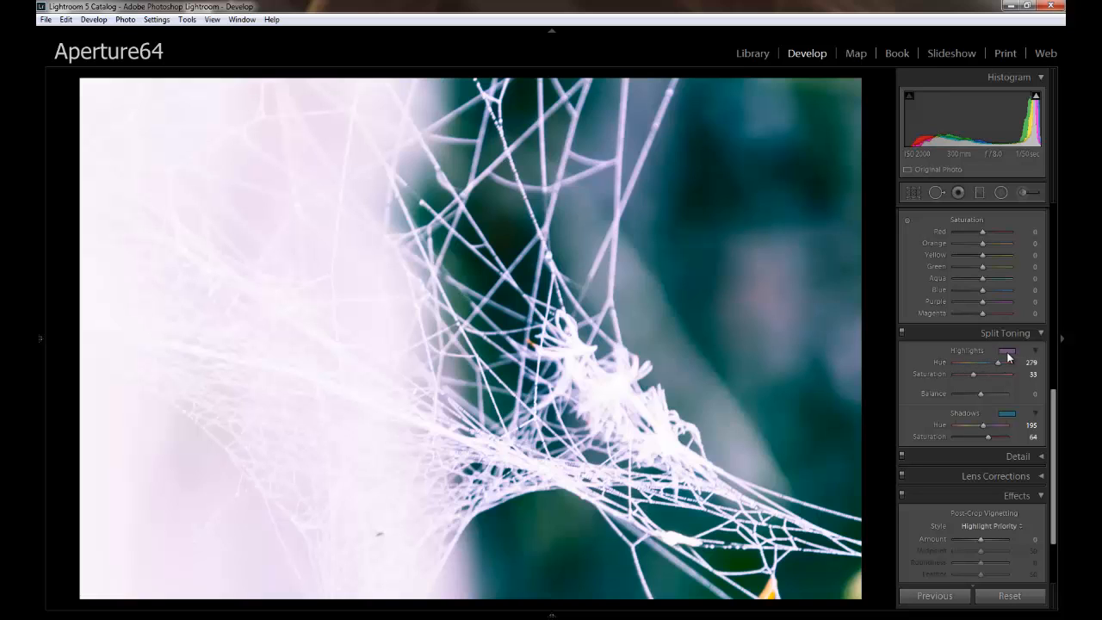
pyautogui.click(1009, 353)
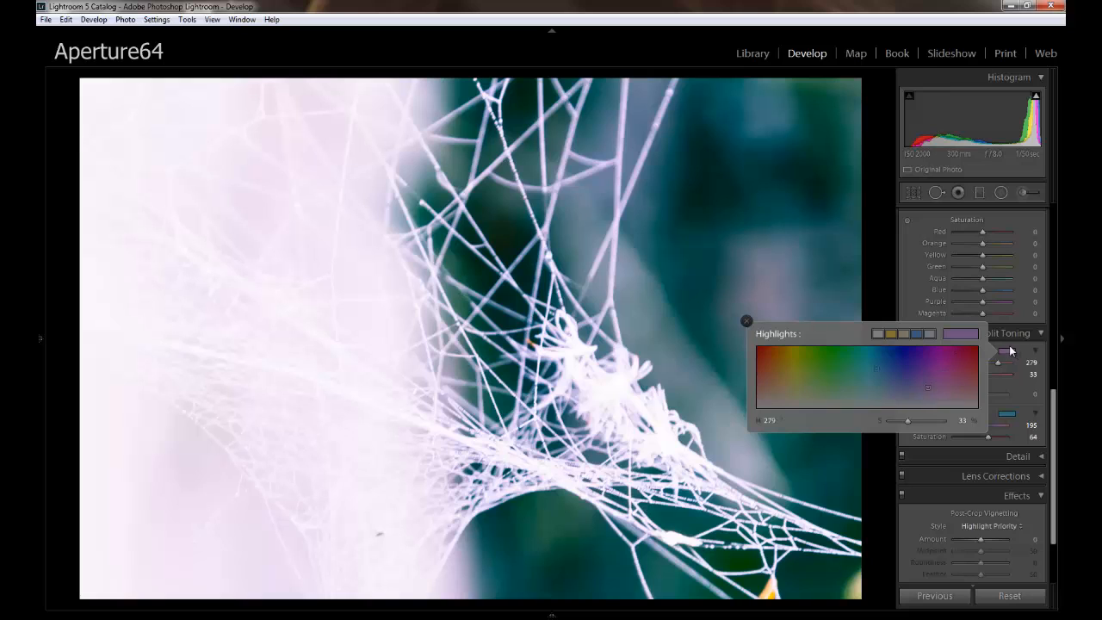
pyautogui.click(1046, 387)
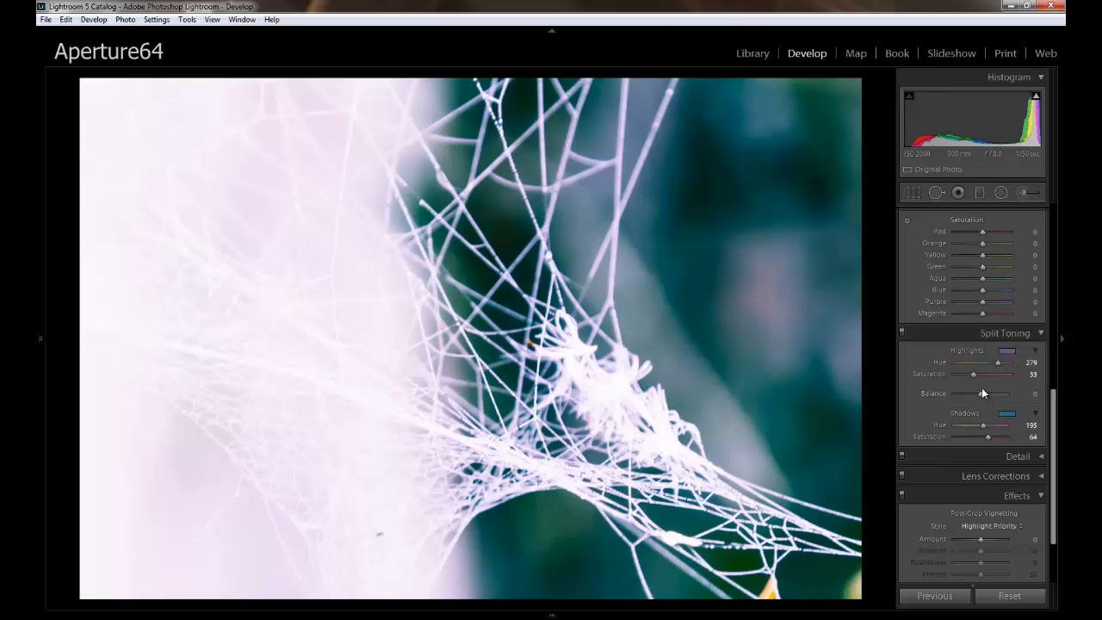
# Set the split-toning balance to −36 and shift the shadow tint to blue with hue 209 and saturation 63.
pyautogui.moveTo(982, 393)
pyautogui.mouseDown()
pyautogui.moveTo(967, 396)
pyautogui.moveTo(1001, 393)
pyautogui.moveTo(973, 393)
pyautogui.mouseUp()
pyautogui.click(1008, 414)
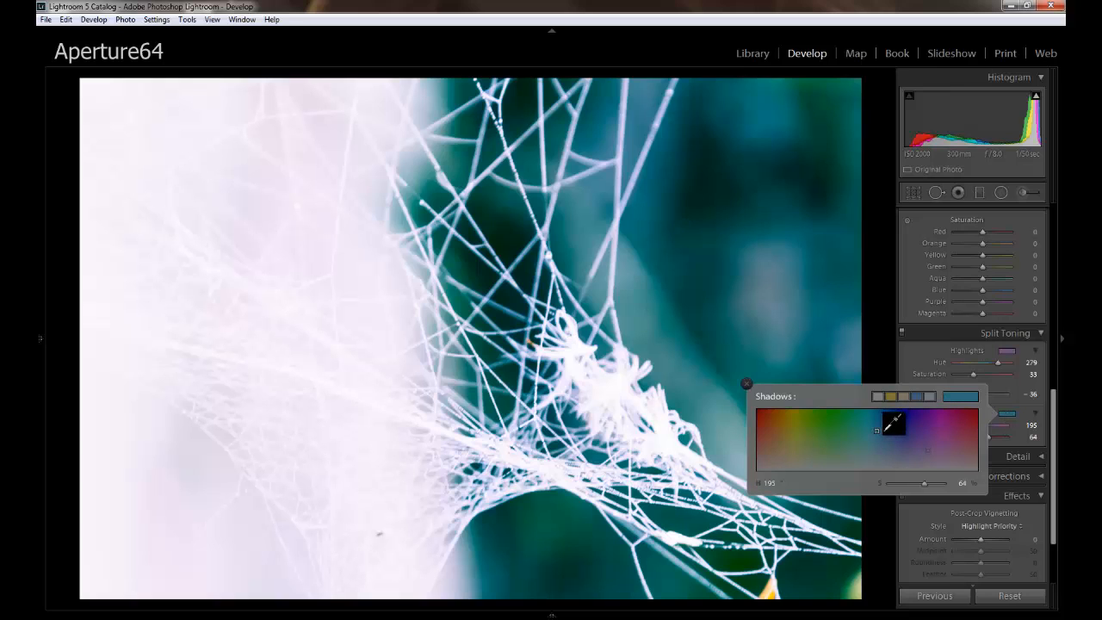
pyautogui.click(883, 430)
pyautogui.click(885, 431)
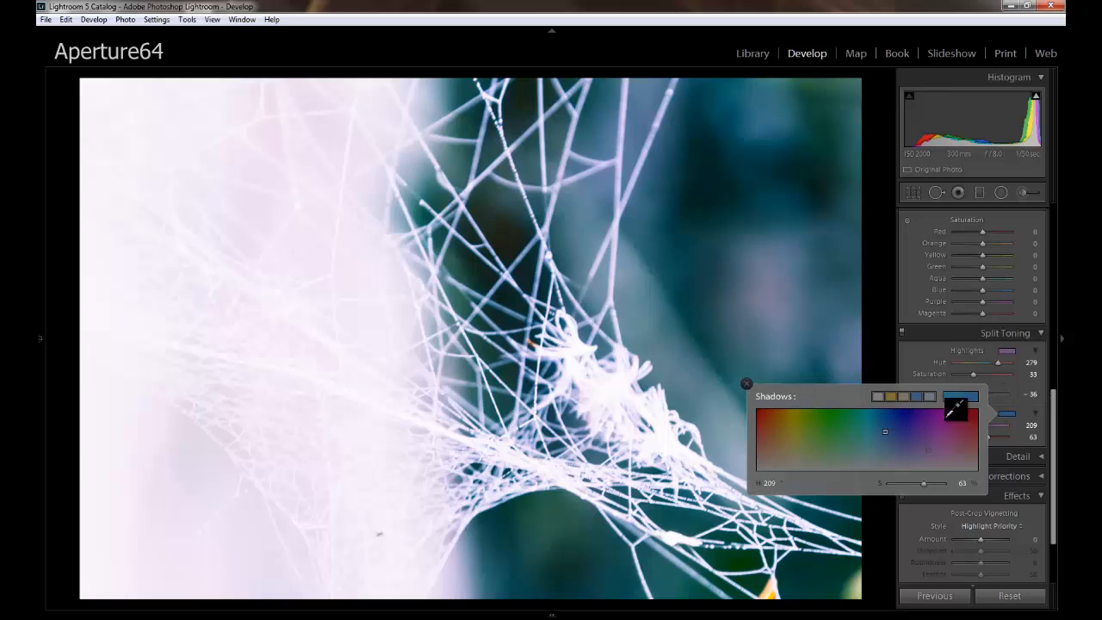
pyautogui.click(1049, 403)
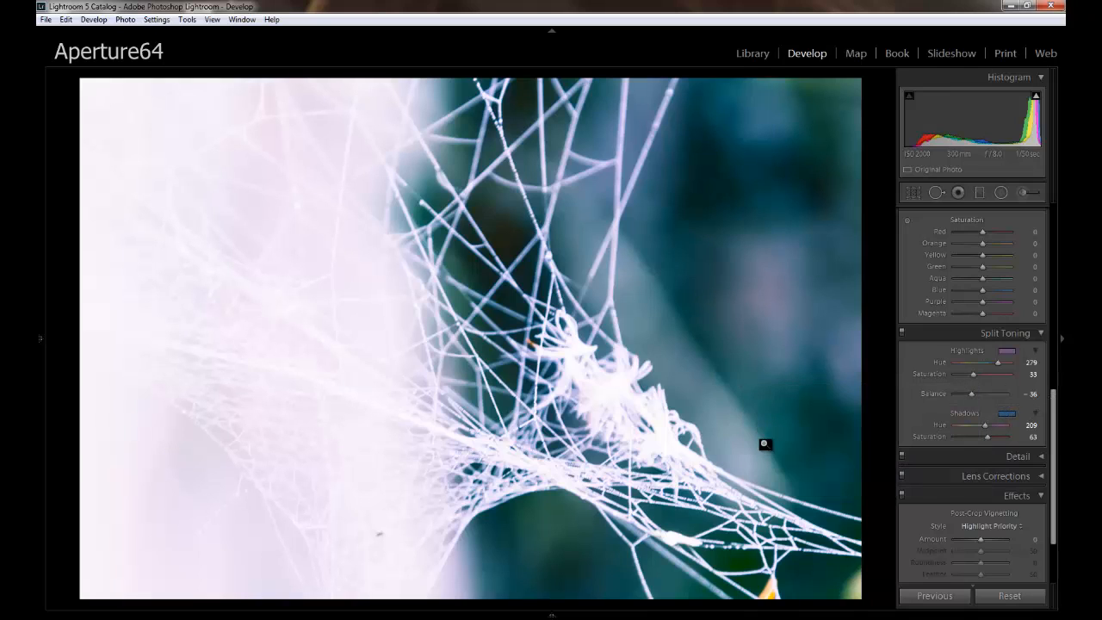
# Add a dark post-crop vignette with Amount −24, Feather 63 and Highlights 70.
pyautogui.moveTo(1053, 396); pyautogui.dragTo(1049, 435)
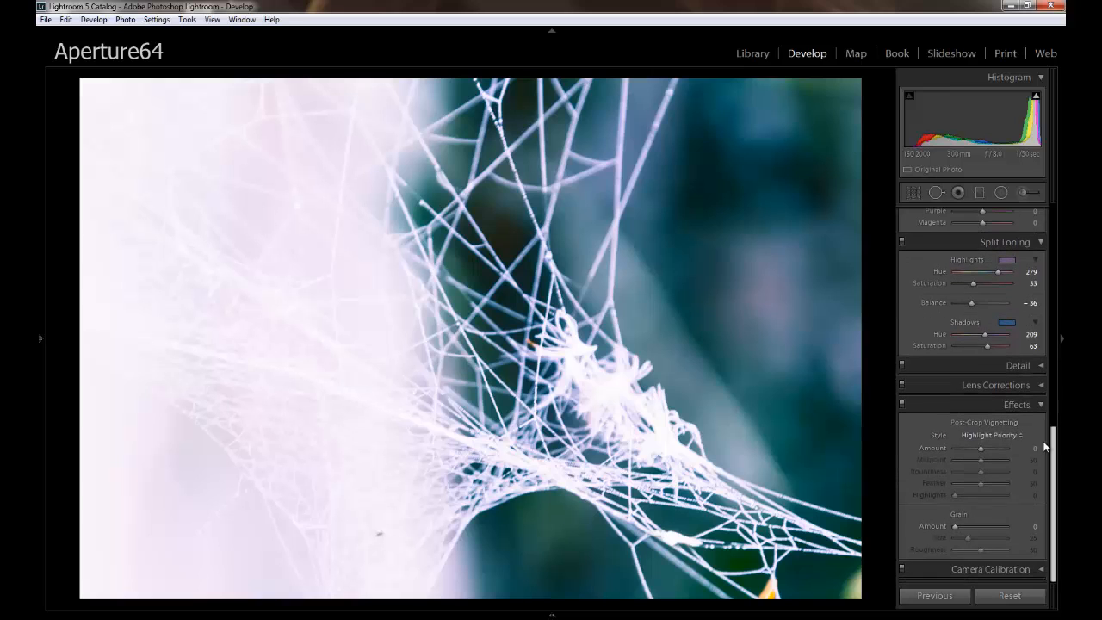
pyautogui.moveTo(983, 447); pyautogui.dragTo(974, 451)
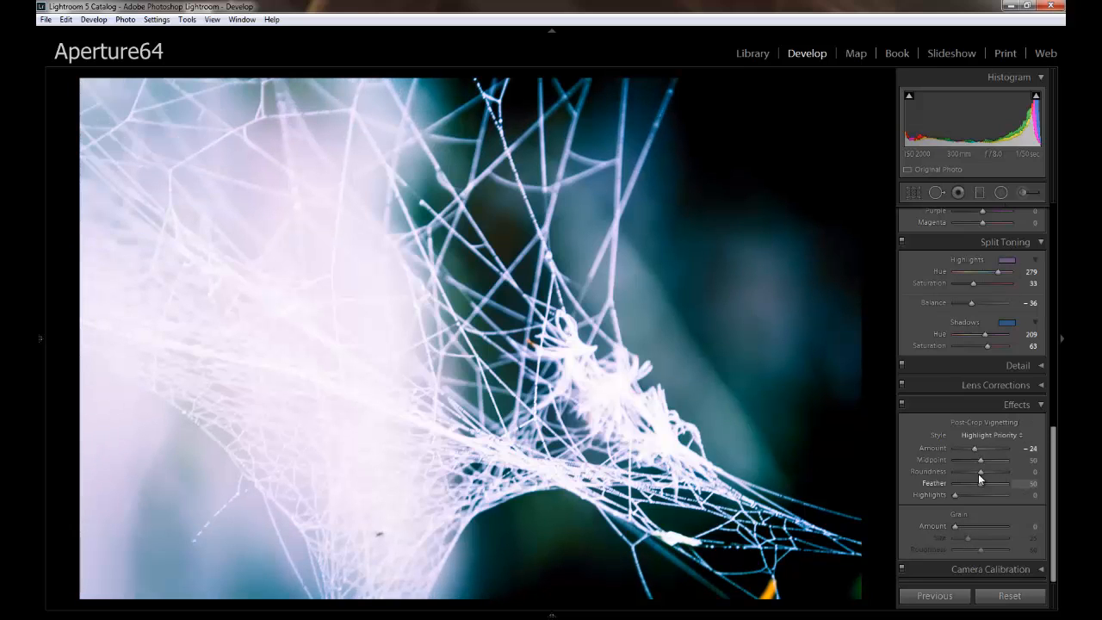
pyautogui.moveTo(984, 494)
pyautogui.mouseDown()
pyautogui.moveTo(999, 493)
pyautogui.moveTo(962, 495)
pyautogui.moveTo(1020, 496)
pyautogui.moveTo(968, 482)
pyautogui.moveTo(990, 488)
pyautogui.mouseUp()
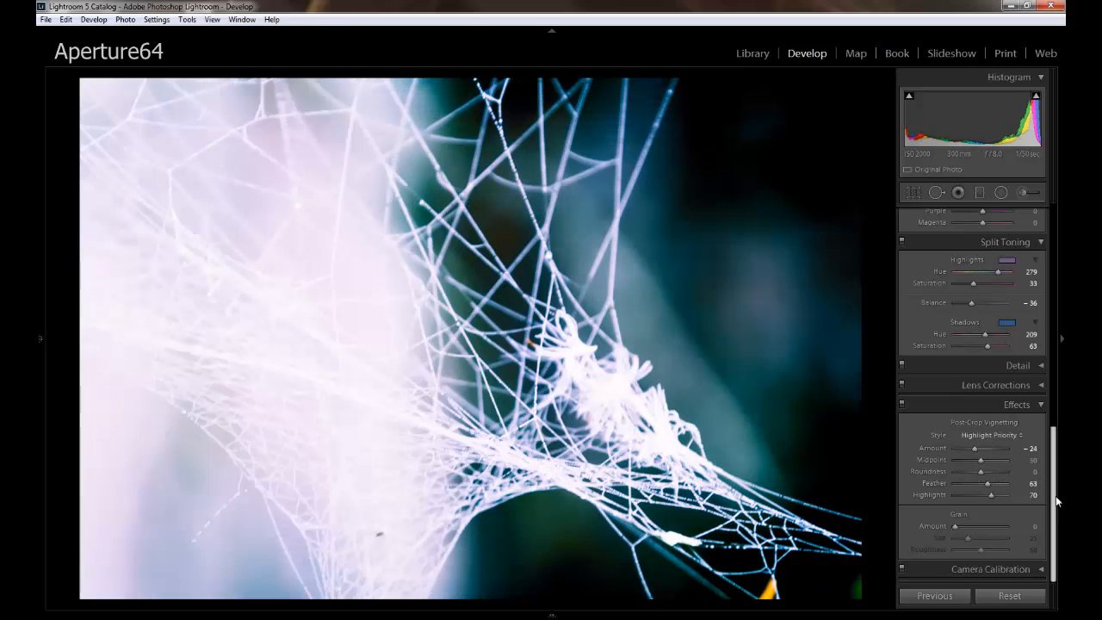
# Recover the overexposed areas of the web by lowering the basic Highlights to −99.
pyautogui.moveTo(1057, 503); pyautogui.dragTo(1047, 268)
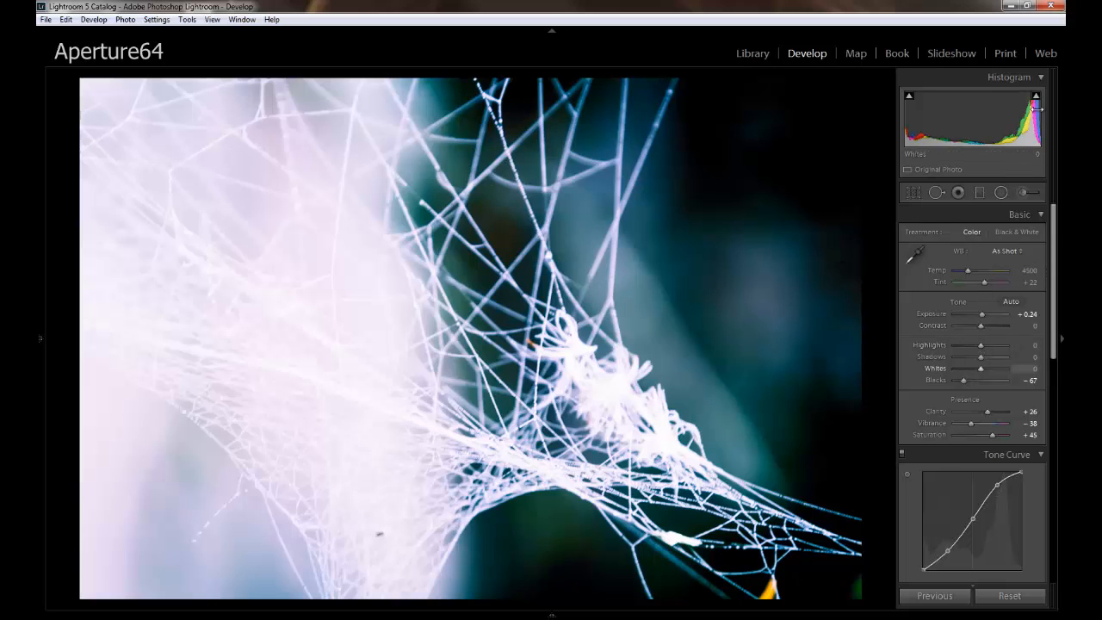
pyautogui.moveTo(1017, 126); pyautogui.dragTo(946, 122)
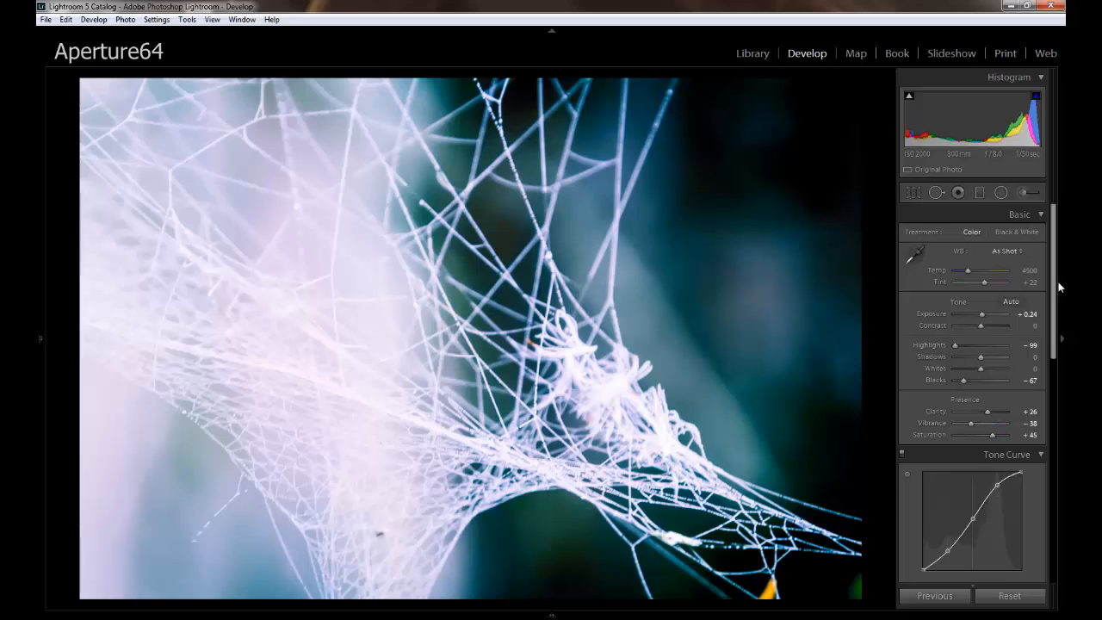
# Desaturate the orange leaf tip at the photo's lower edge to Orange −61 and Yellow −29, and the green patch in the nearby corner.
pyautogui.moveTo(1055, 258); pyautogui.dragTo(1052, 396)
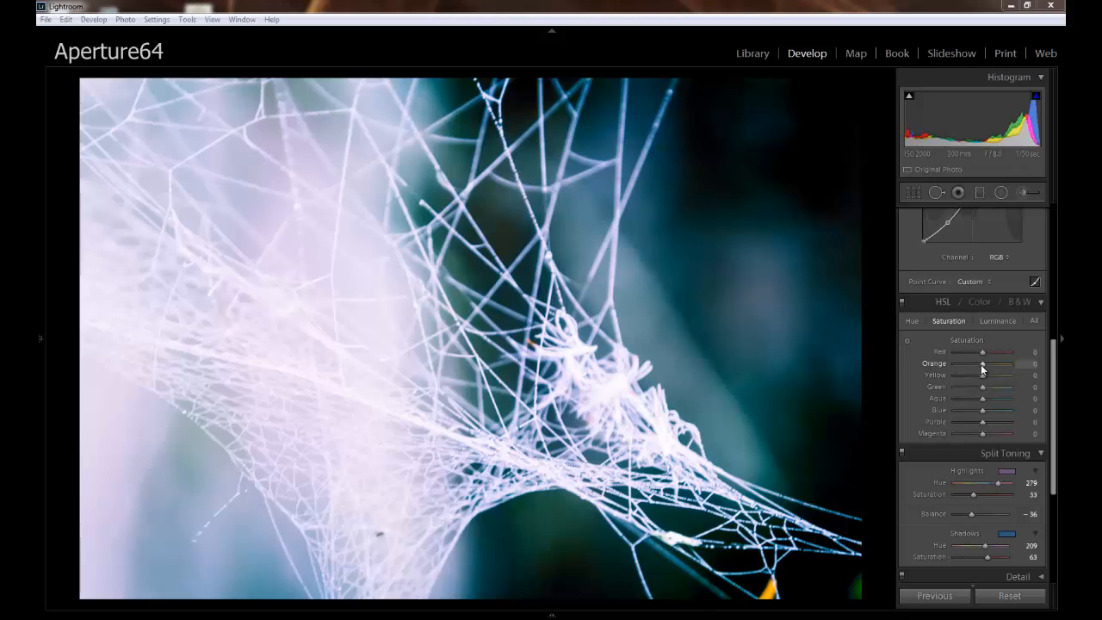
pyautogui.click(907, 341)
pyautogui.moveTo(768, 586); pyautogui.dragTo(764, 617)
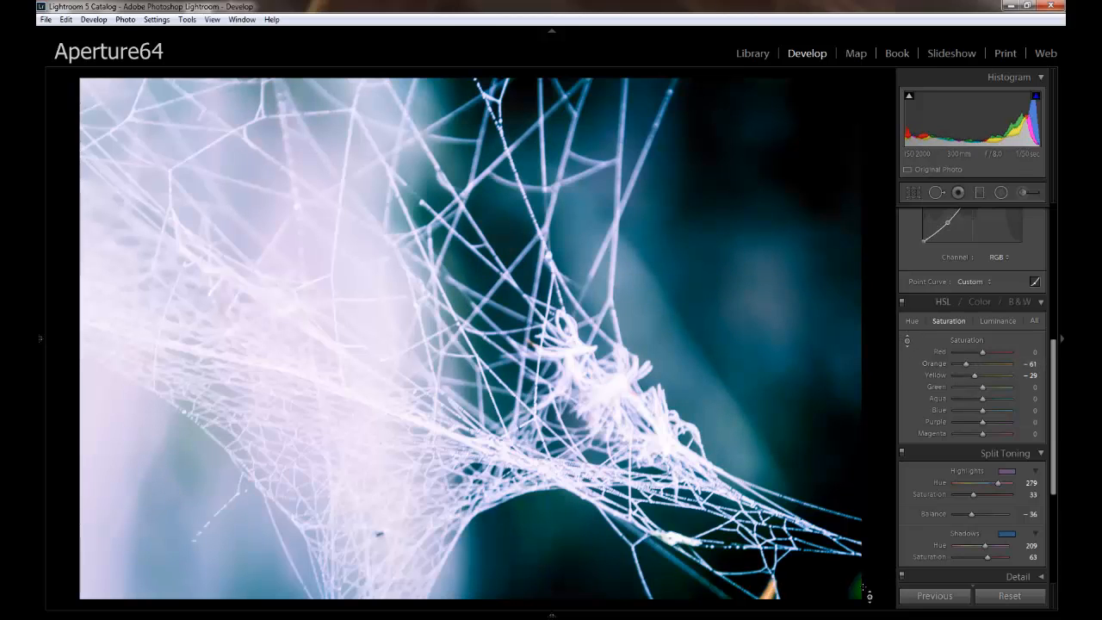
pyautogui.moveTo(864, 608); pyautogui.dragTo(856, 611)
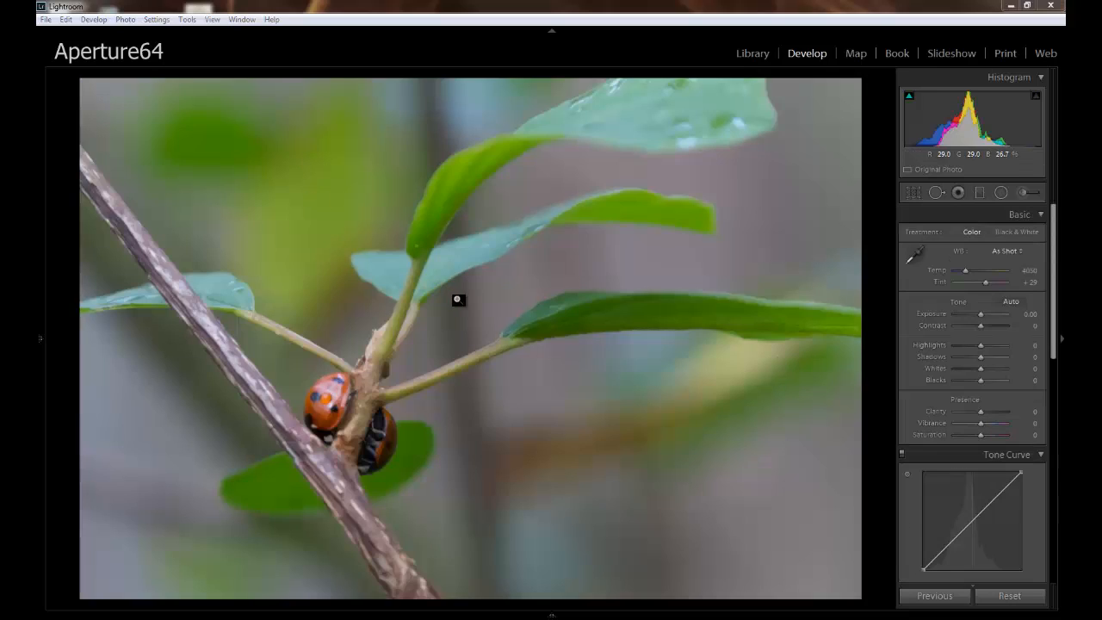
# Crop the ladybird photo to a 1 x 1 aspect ratio, shifting the image so more of the branch side is included.
pyautogui.click(918, 194)
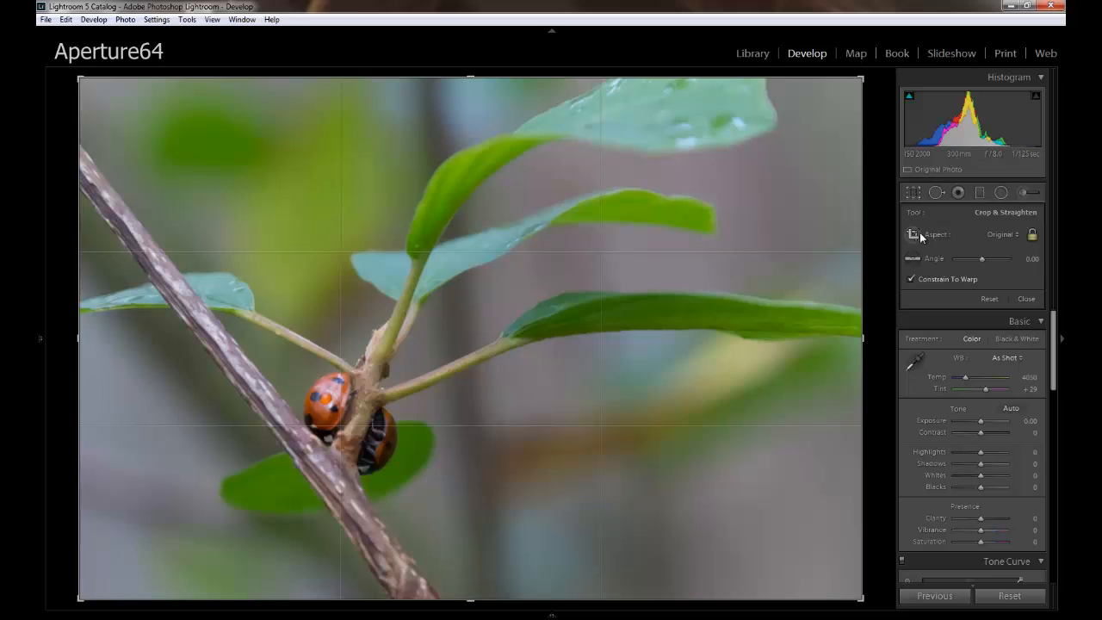
pyautogui.click(1006, 235)
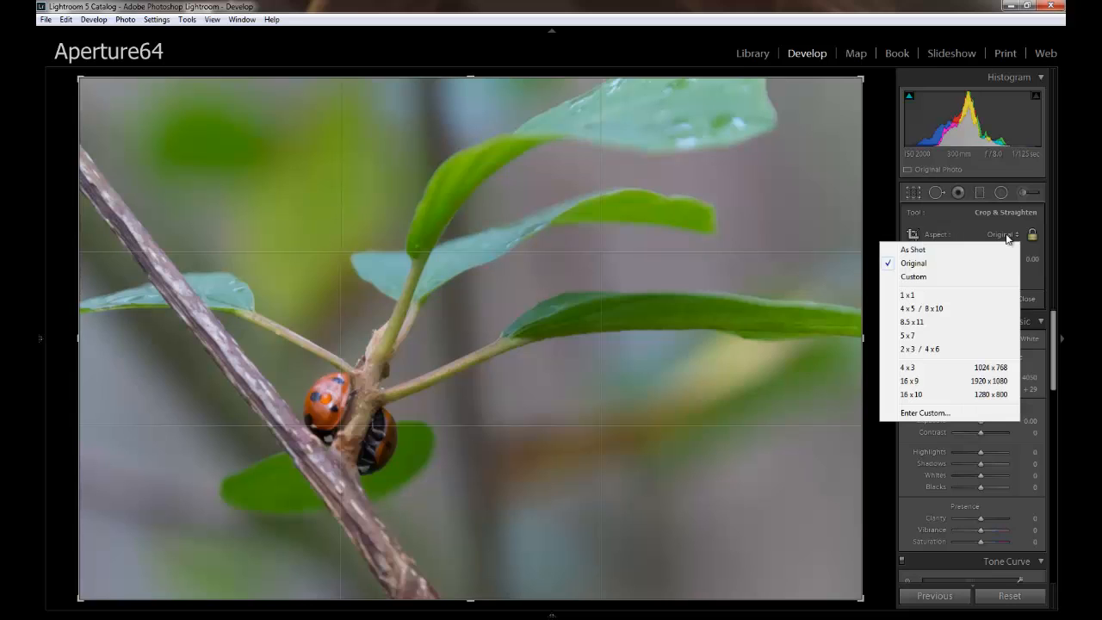
pyautogui.click(911, 295)
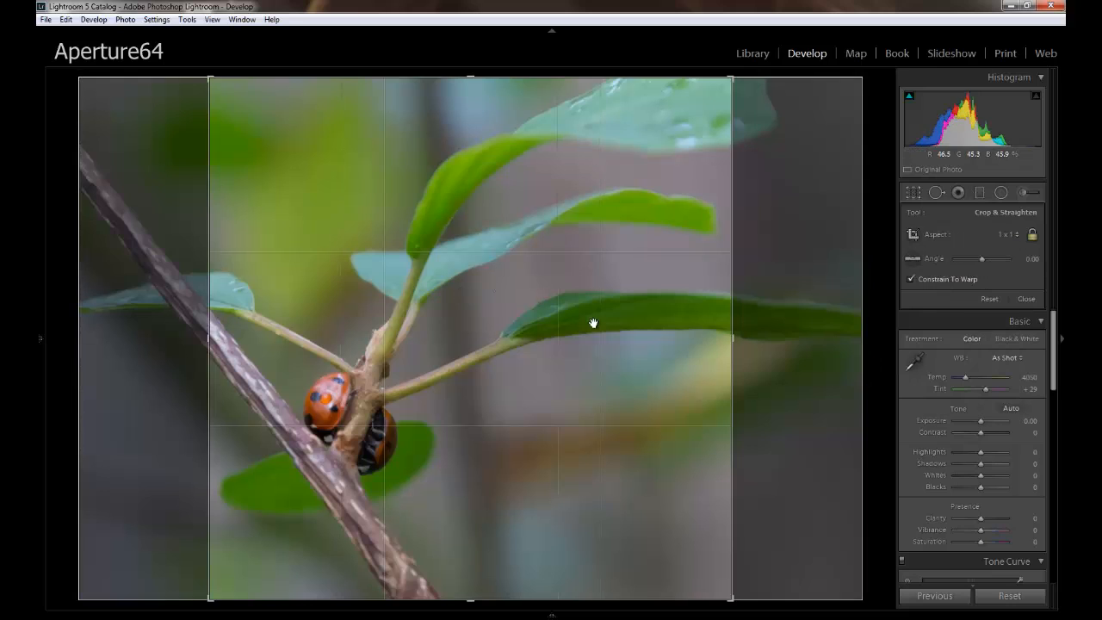
pyautogui.moveTo(593, 324); pyautogui.dragTo(629, 320)
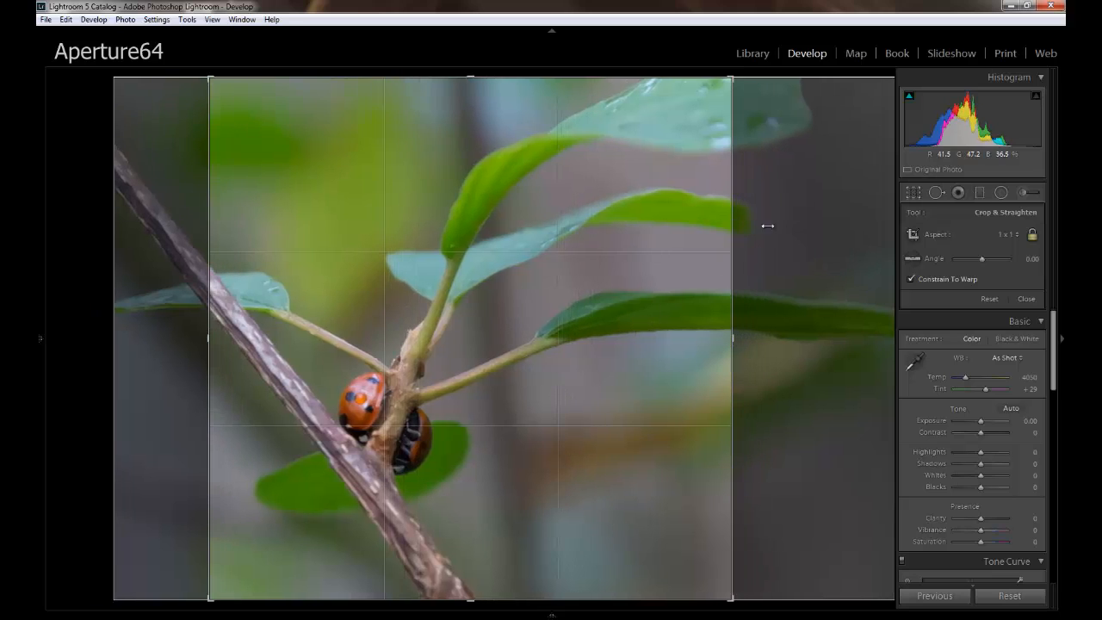
pyautogui.click(1028, 300)
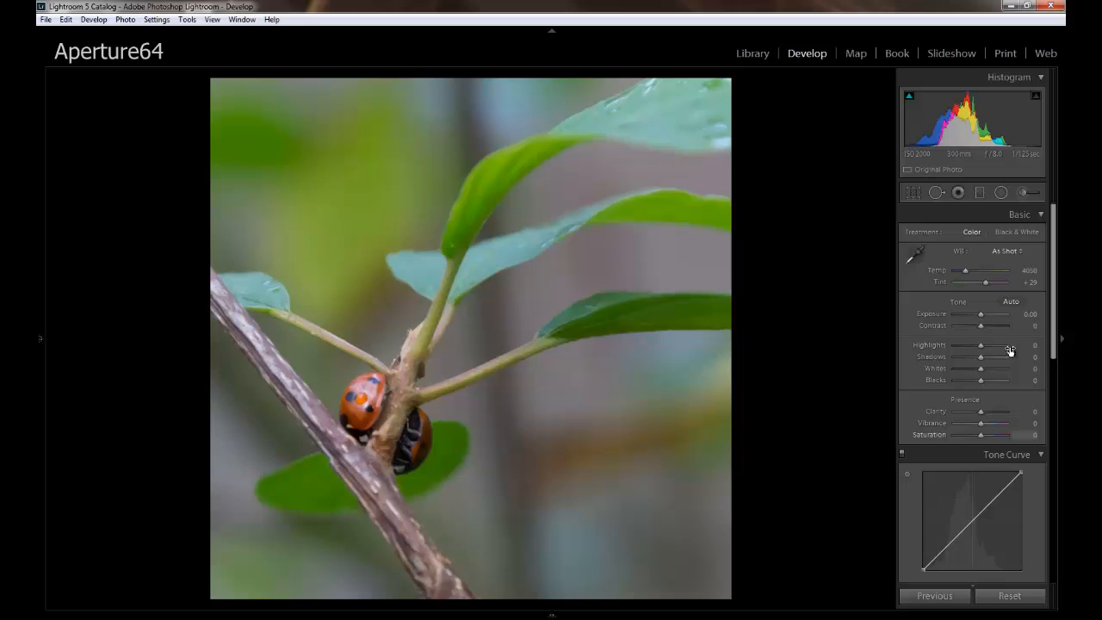
# Set the ladybird photo's Exposure to +0.36 and Contrast to +31.
pyautogui.moveTo(982, 319); pyautogui.dragTo(984, 319)
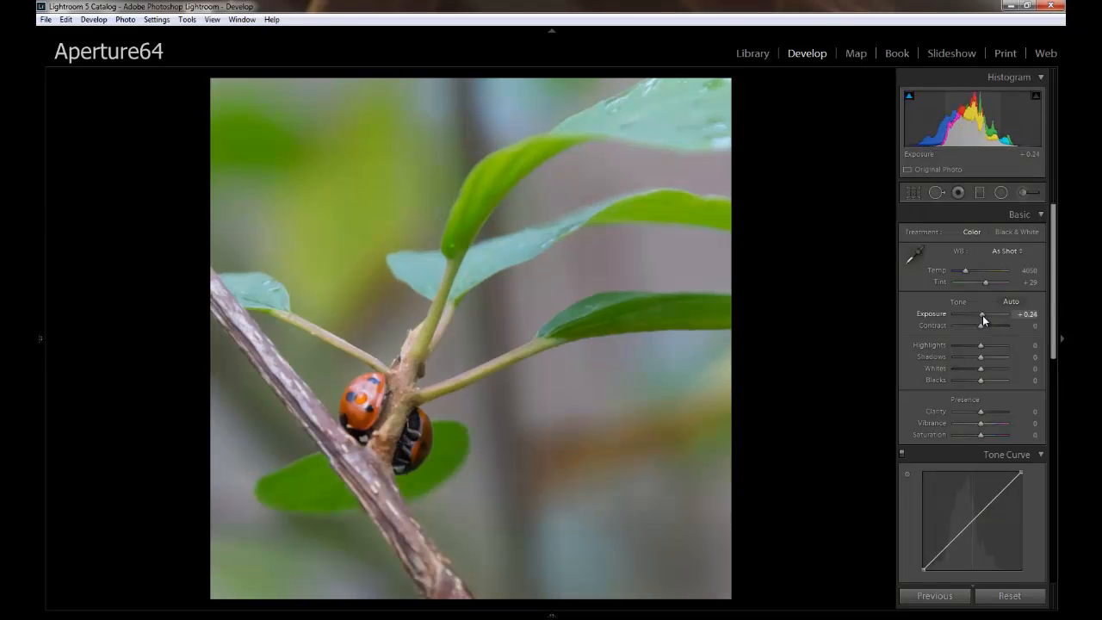
pyautogui.moveTo(1054, 295); pyautogui.dragTo(1053, 333)
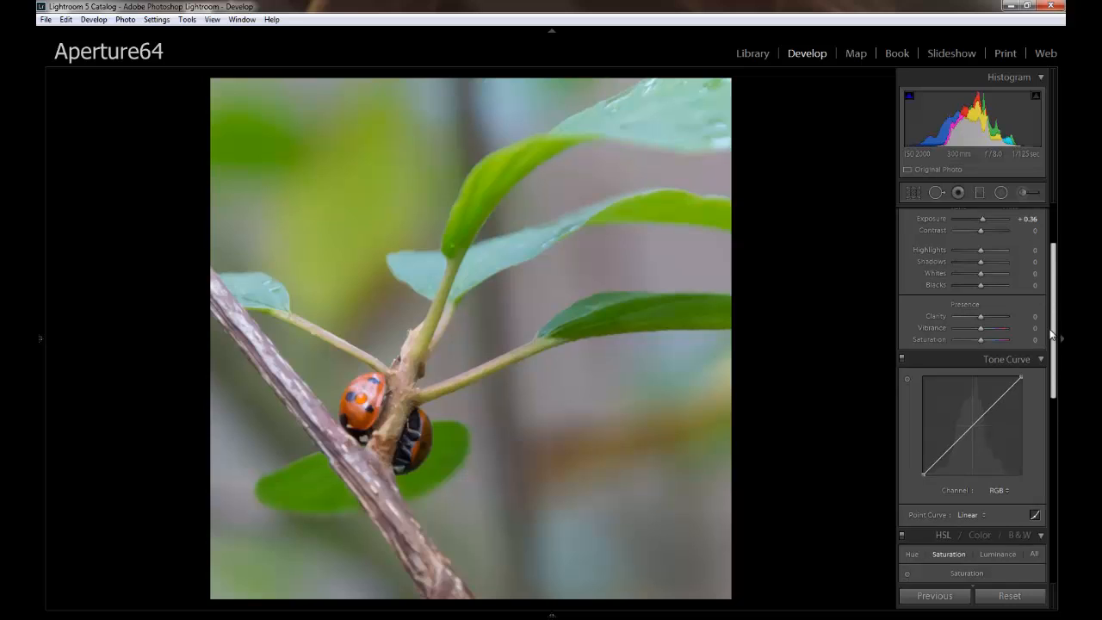
pyautogui.scroll(2, 1051, 333)
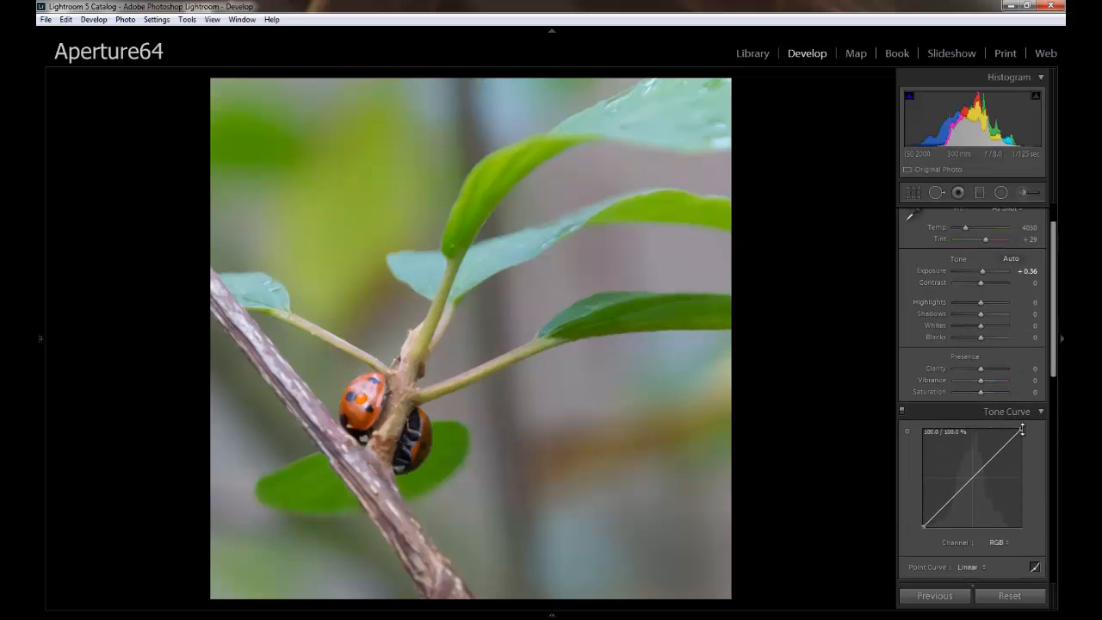
pyautogui.moveTo(981, 283); pyautogui.dragTo(989, 282)
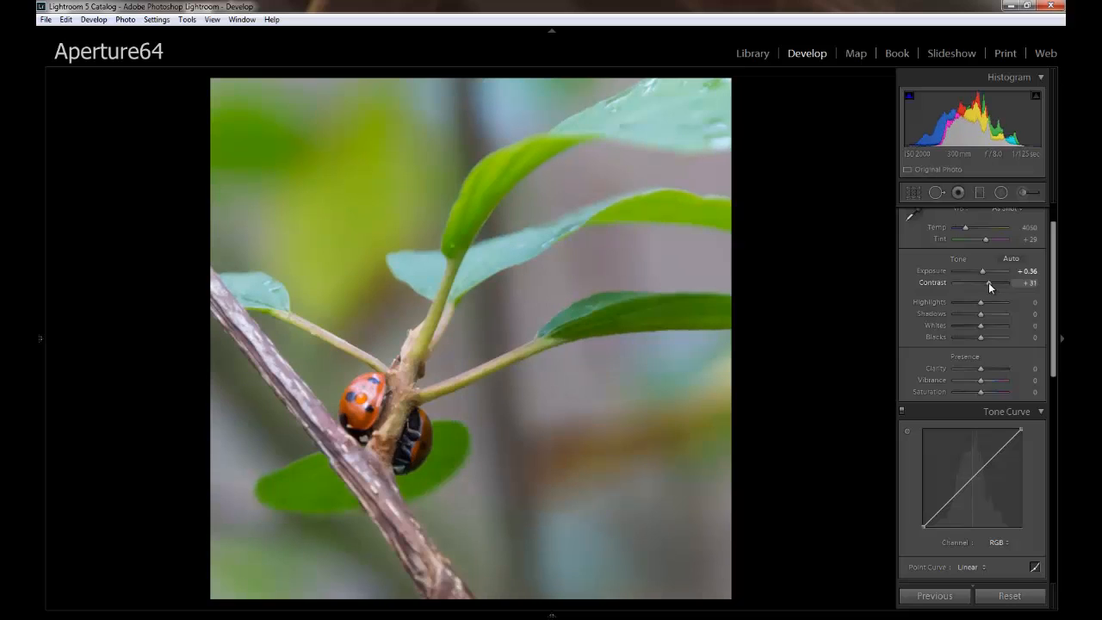
# Set Whites to +33 and Blacks to −33, and nudge both end points of the RGB tone curve slightly inward.
pyautogui.moveTo(981, 325)
pyautogui.mouseDown()
pyautogui.moveTo(991, 327)
pyautogui.moveTo(972, 338)
pyautogui.mouseUp()
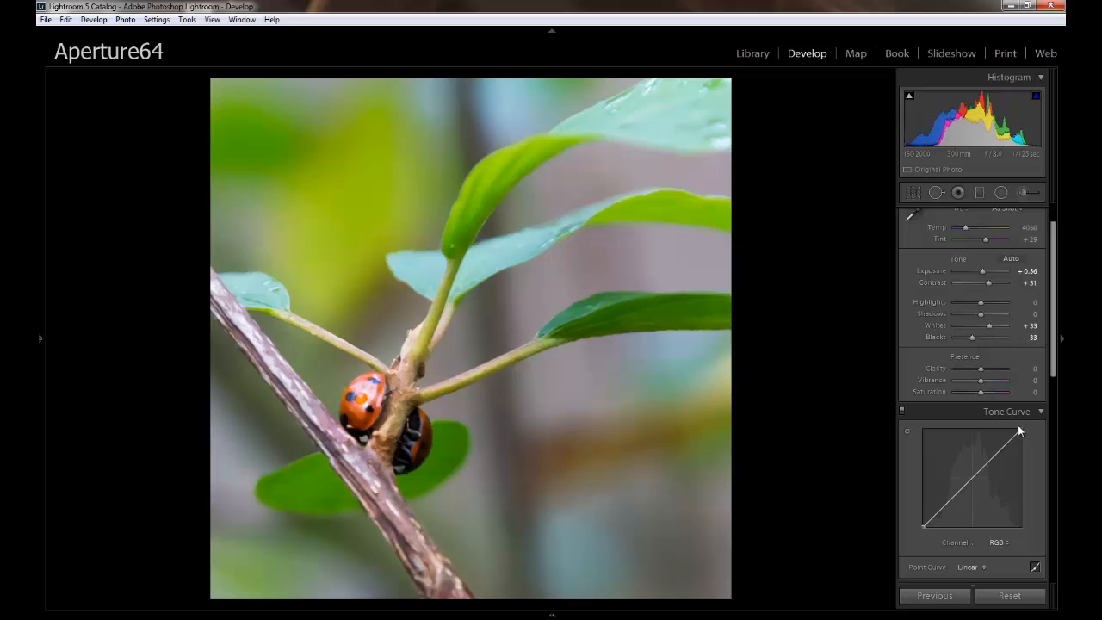
pyautogui.moveTo(1019, 427); pyautogui.dragTo(1026, 424)
pyautogui.moveTo(1020, 429); pyautogui.dragTo(1021, 428)
pyautogui.moveTo(926, 524)
pyautogui.mouseDown()
pyautogui.moveTo(903, 545)
pyautogui.moveTo(925, 527)
pyautogui.mouseUp()
# Boost the saturation of the ladybird's shell colours to Red +65 and Orange +100 with the targeted adjustment.
pyautogui.moveTo(1054, 337); pyautogui.dragTo(1052, 414)
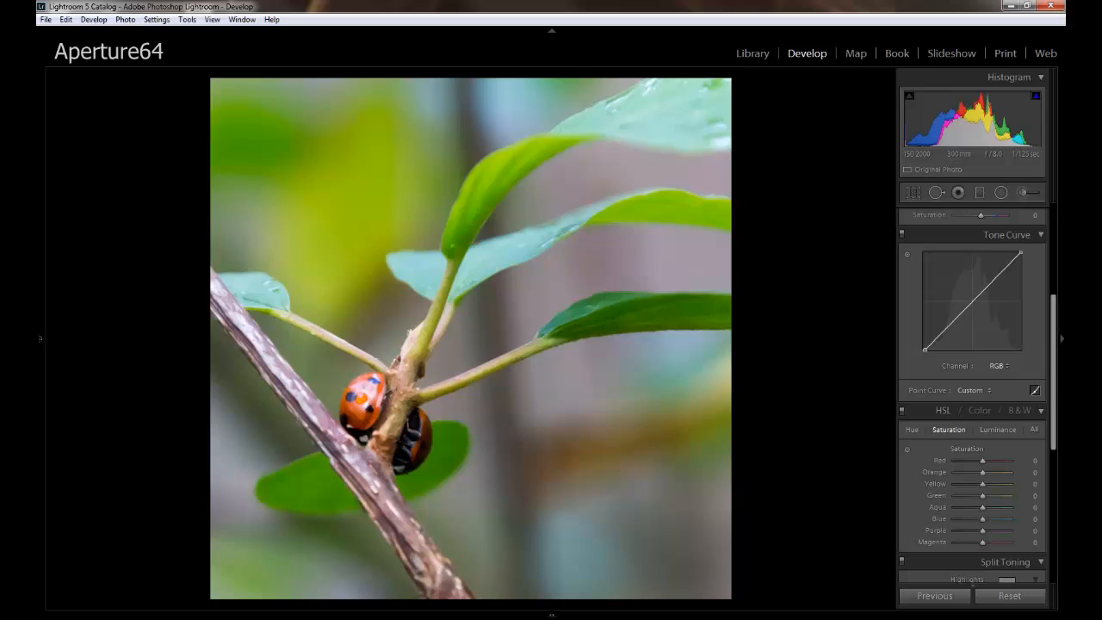
pyautogui.click(907, 449)
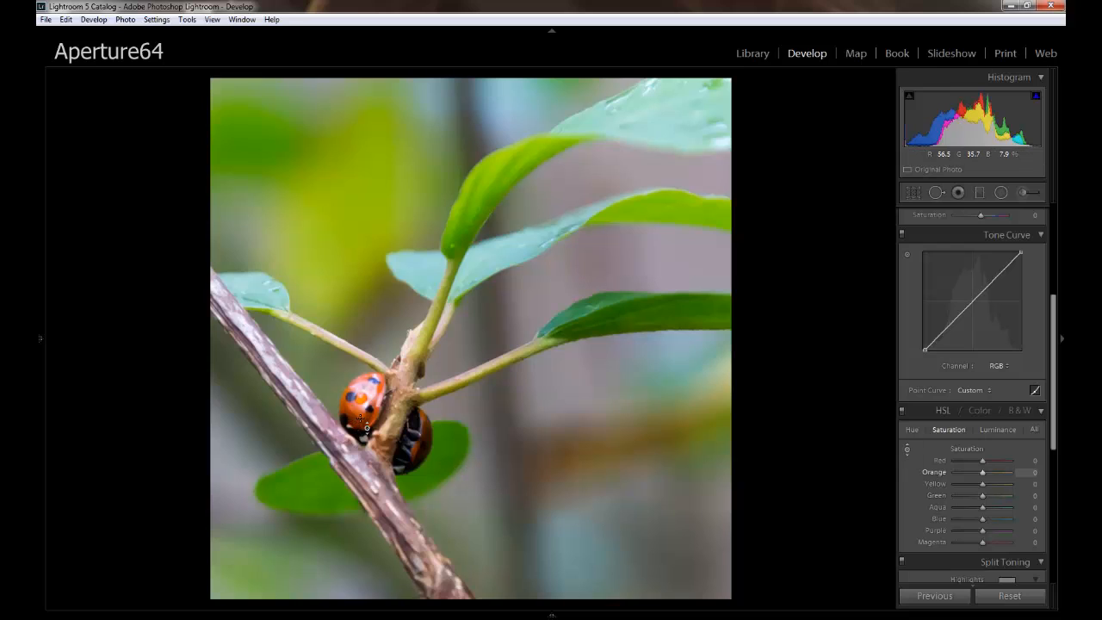
pyautogui.moveTo(360, 414); pyautogui.dragTo(353, 281)
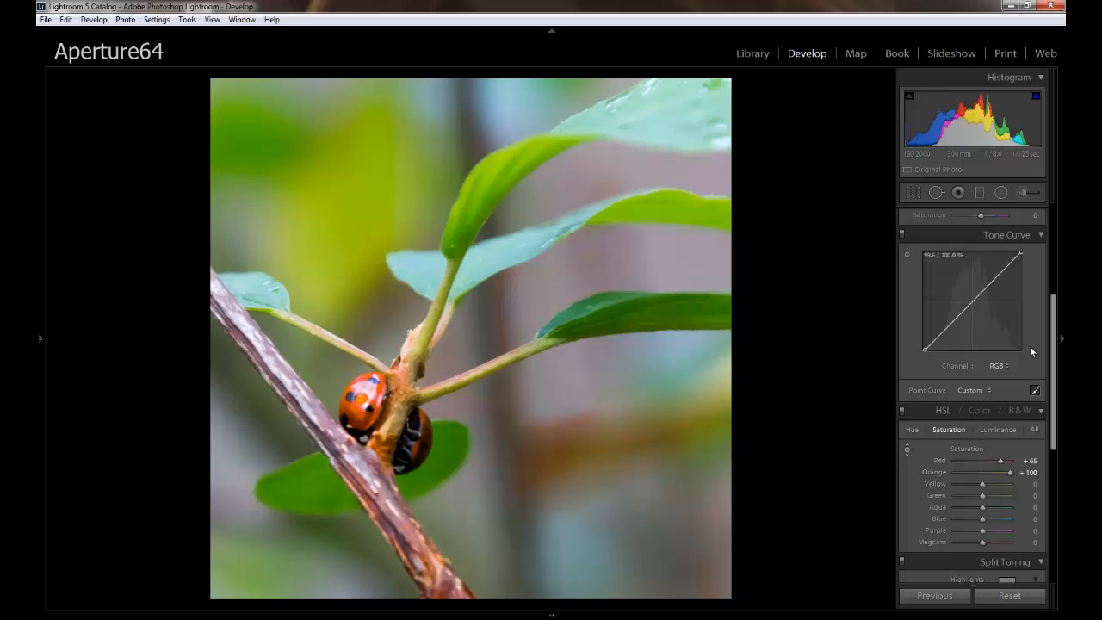
# Split-tone the highlights with the yellow preset colour, Hue 52 and Saturation 64.
pyautogui.moveTo(1055, 362); pyautogui.dragTo(1050, 436)
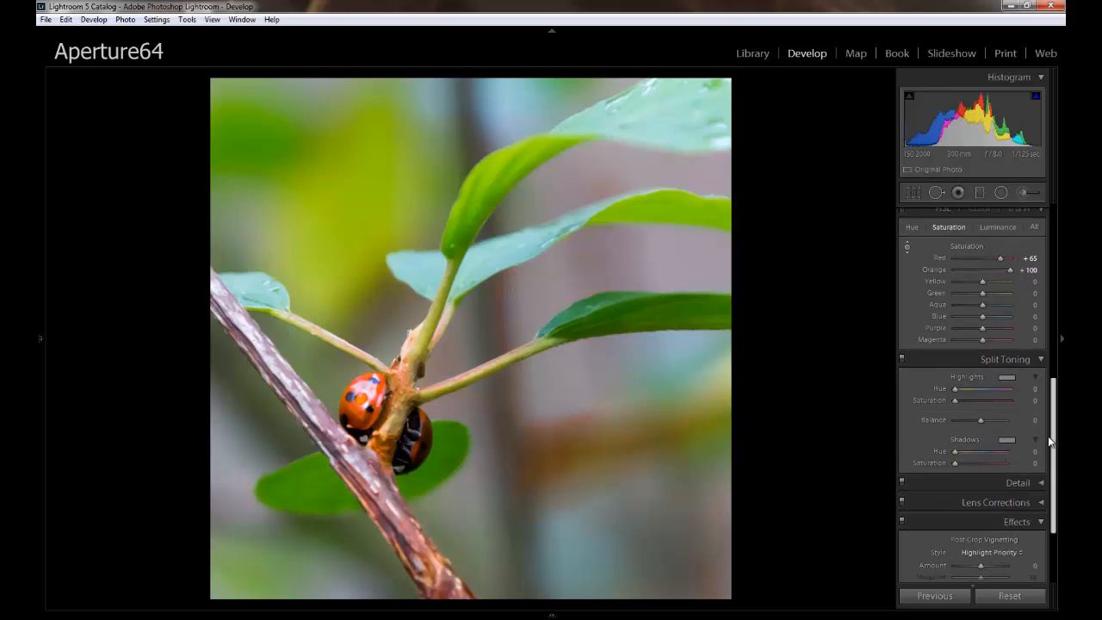
pyautogui.click(1007, 379)
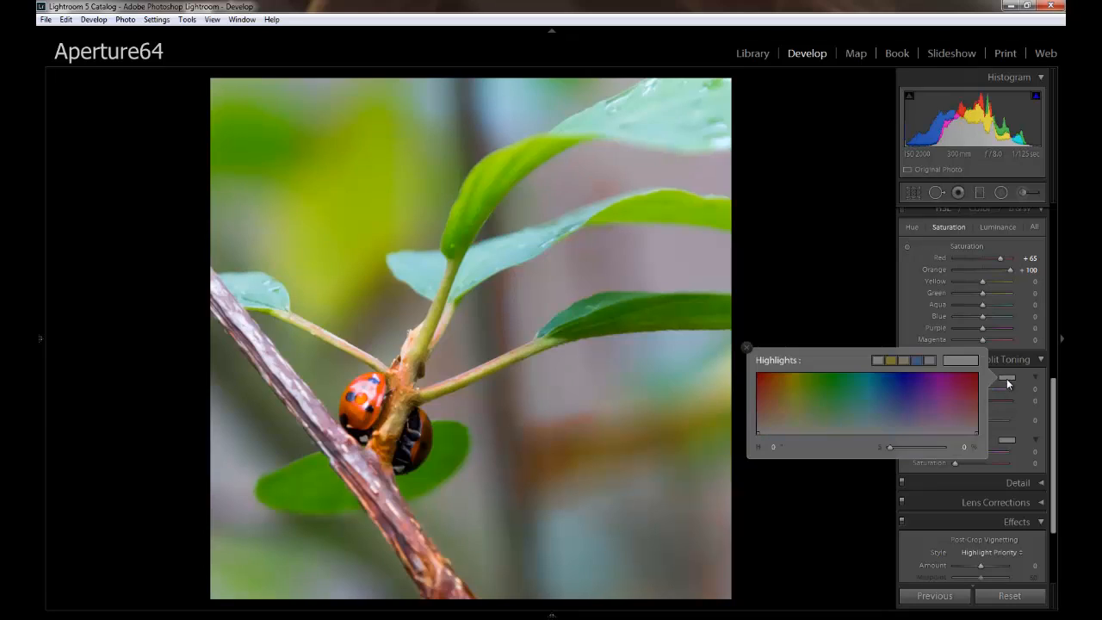
pyautogui.click(892, 359)
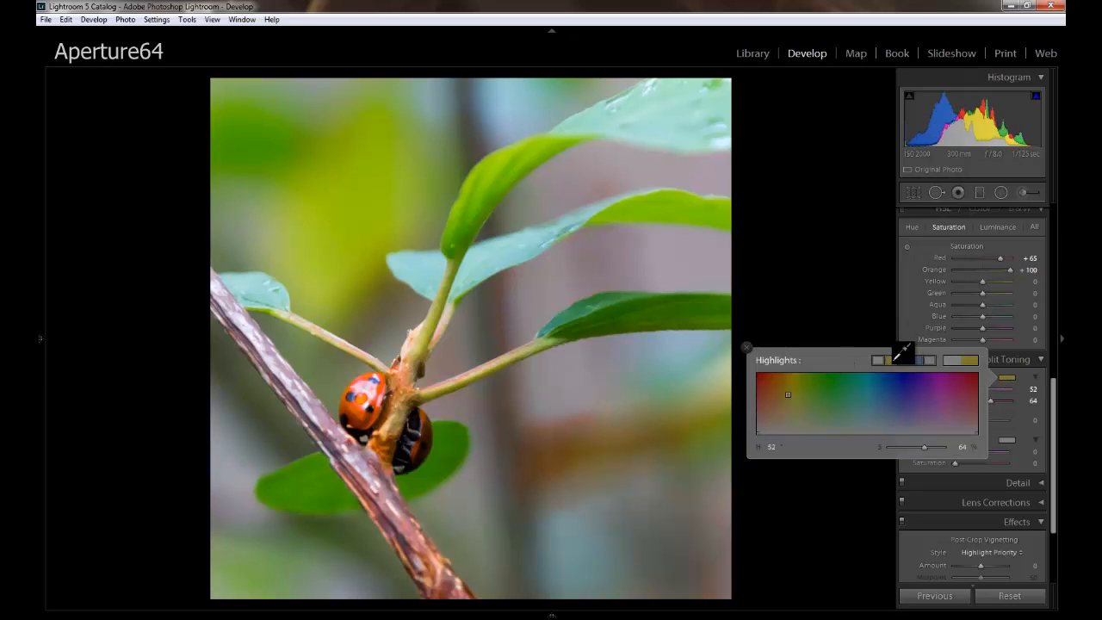
pyautogui.click(1014, 416)
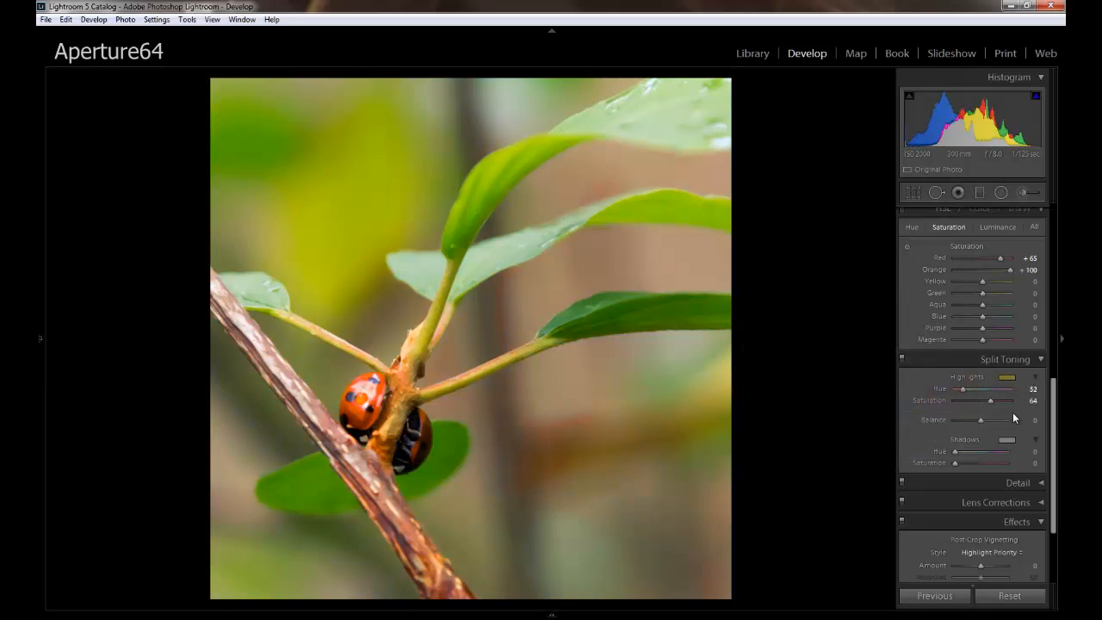
# Split-tone the shadows with a teal green at Hue 153 and Saturation 55.
pyautogui.click(1007, 441)
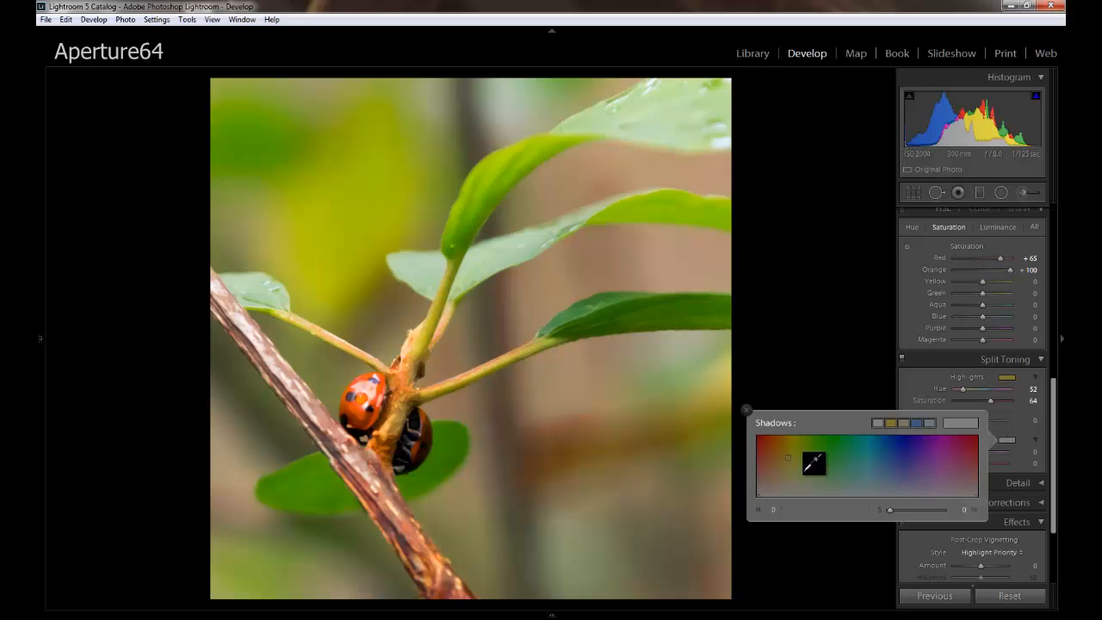
pyautogui.click(843, 477)
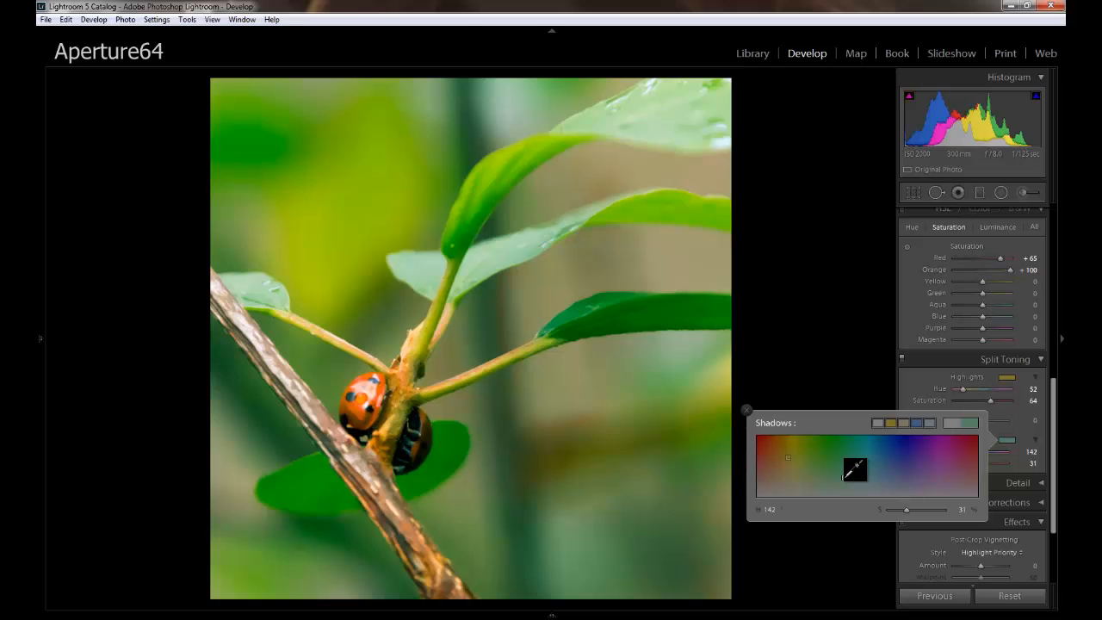
pyautogui.moveTo(843, 476); pyautogui.dragTo(849, 472)
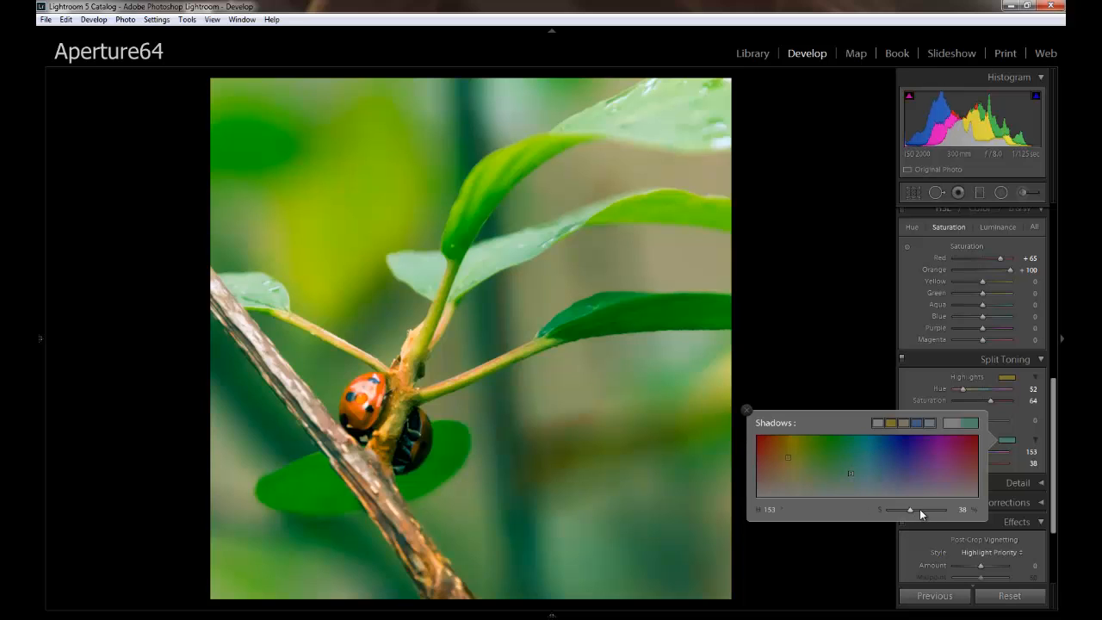
pyautogui.moveTo(910, 510); pyautogui.dragTo(918, 510)
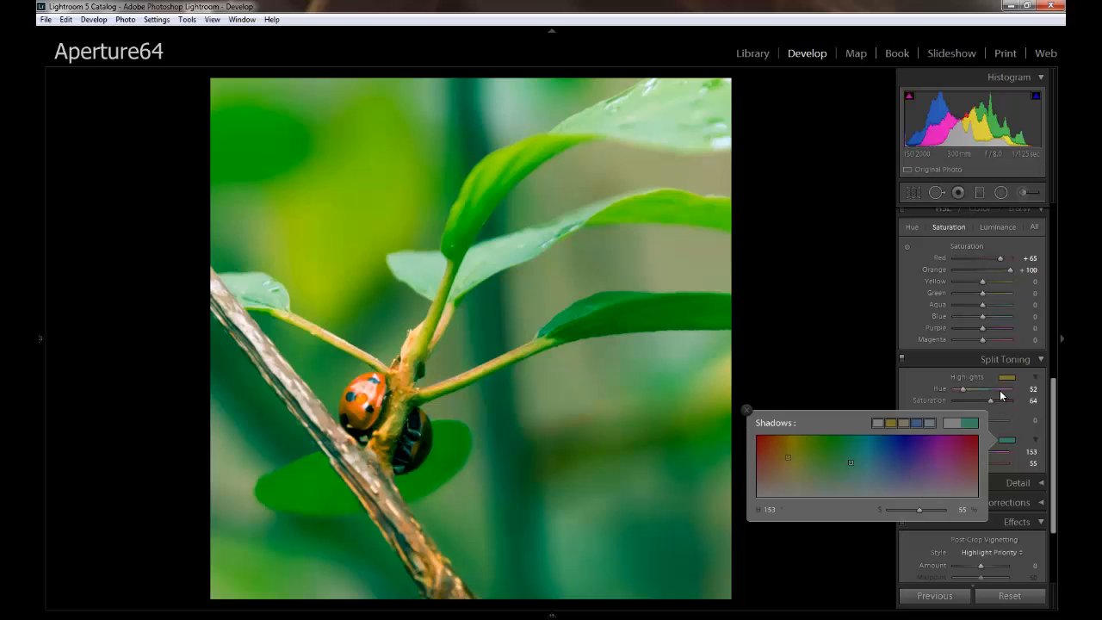
pyautogui.click(1021, 432)
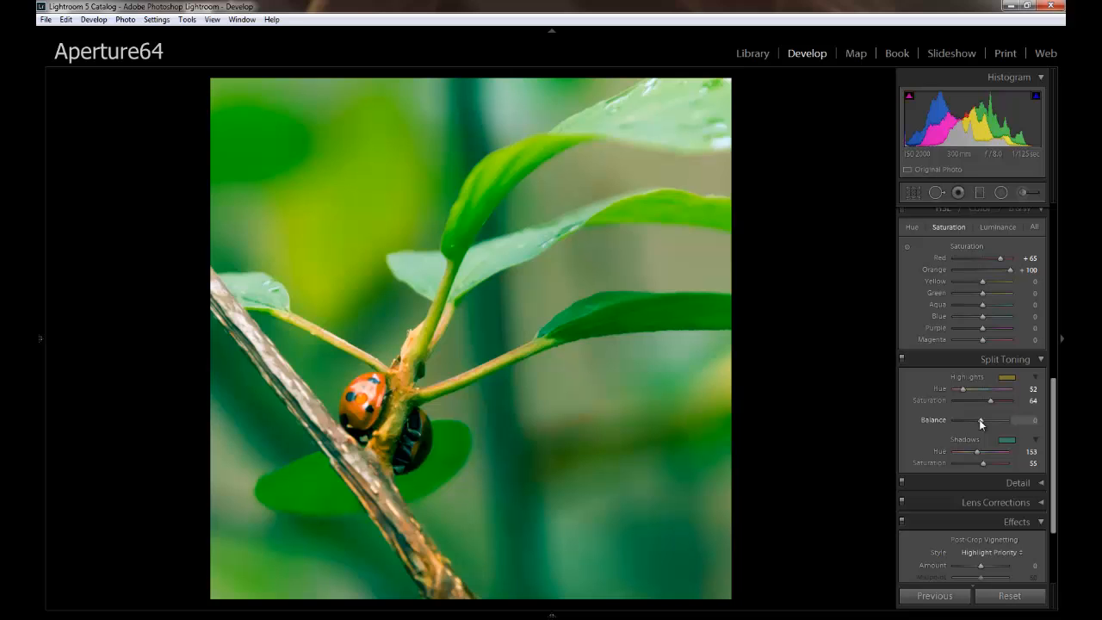
# Set the split-toning Balance to +19, and adjust the greens to Saturation −29 and Luminance +20.
pyautogui.moveTo(980, 420); pyautogui.dragTo(987, 418)
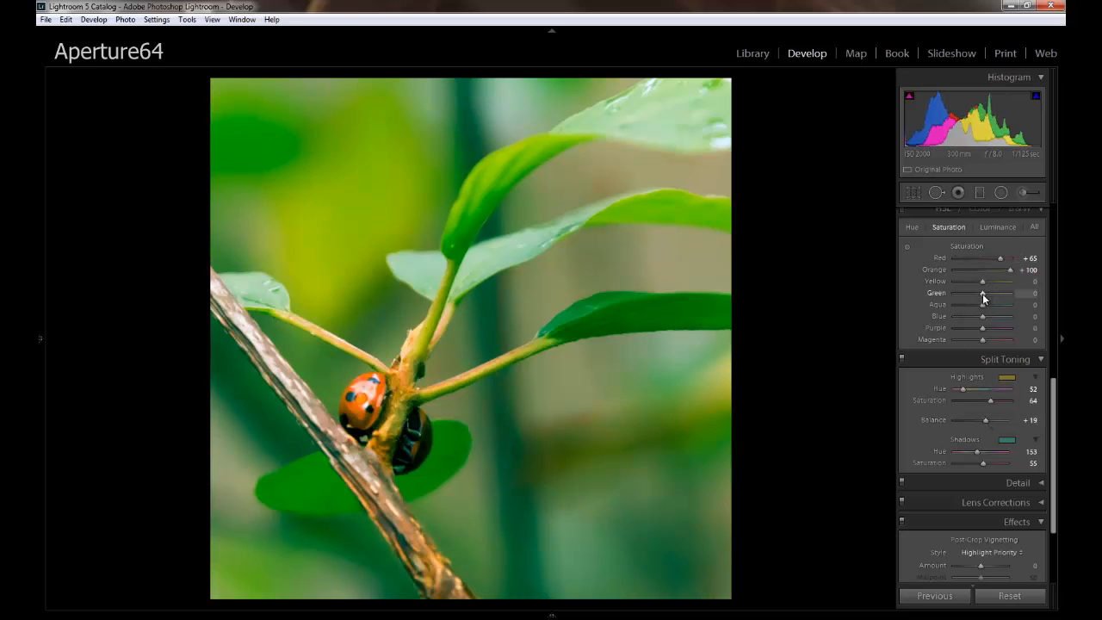
pyautogui.moveTo(983, 297)
pyautogui.mouseDown()
pyautogui.moveTo(963, 293)
pyautogui.moveTo(988, 293)
pyautogui.mouseUp()
pyautogui.click(996, 227)
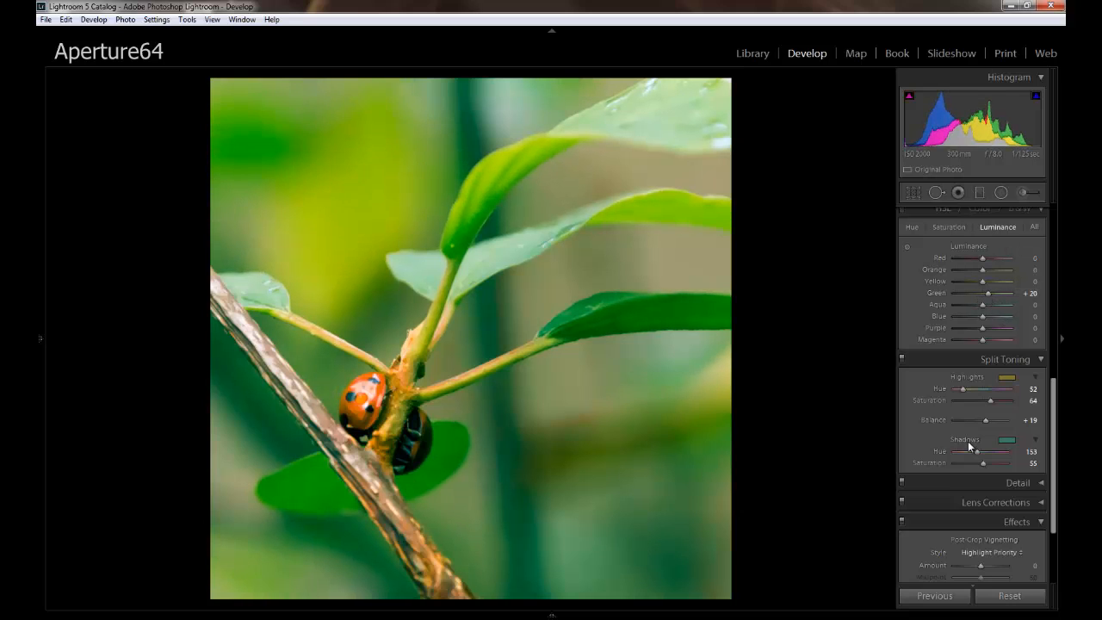
# Lower the split-toning Balance to +10 and the Highlights Saturation to 20.
pyautogui.moveTo(986, 419); pyautogui.dragTo(983, 420)
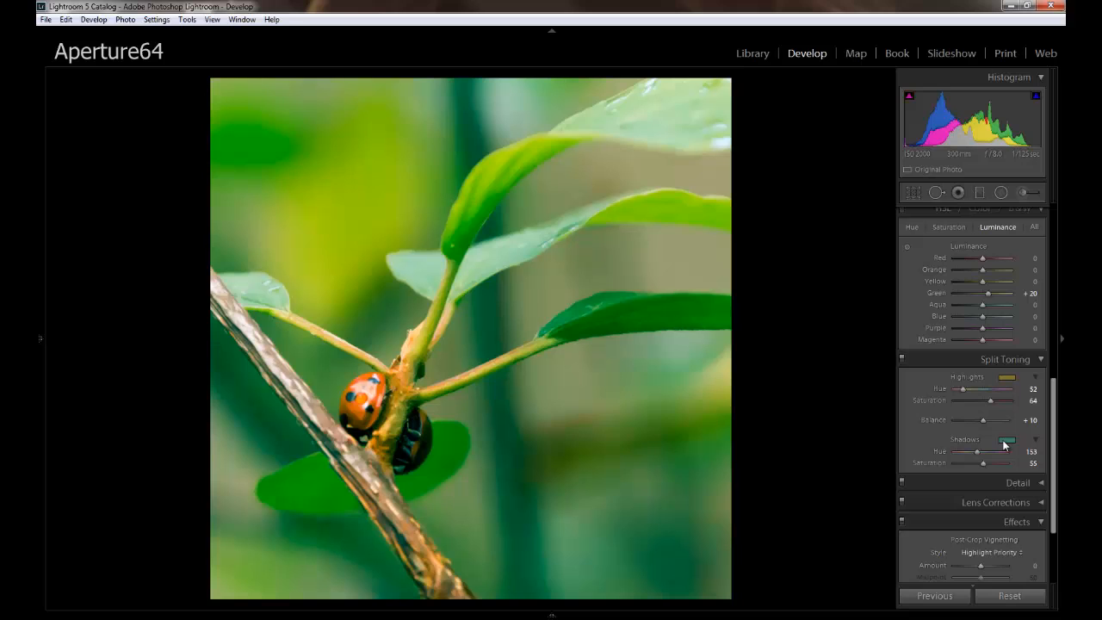
pyautogui.click(1004, 444)
pyautogui.click(990, 403)
pyautogui.moveTo(993, 401); pyautogui.dragTo(967, 401)
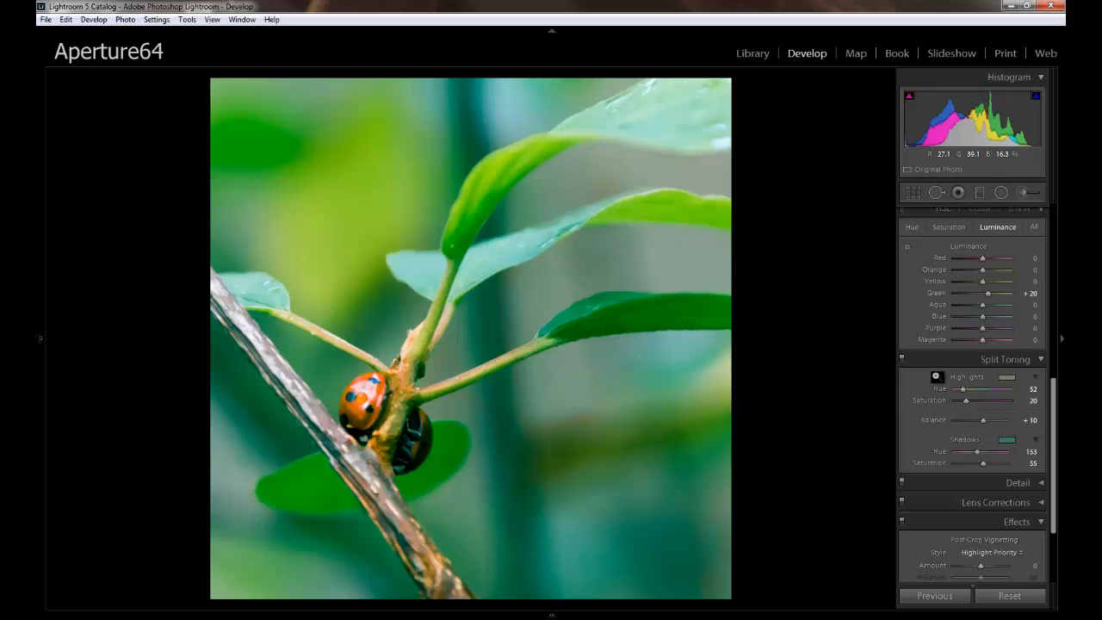
# Compare the ladybird photo with and without the split toning.
pyautogui.click(902, 357)
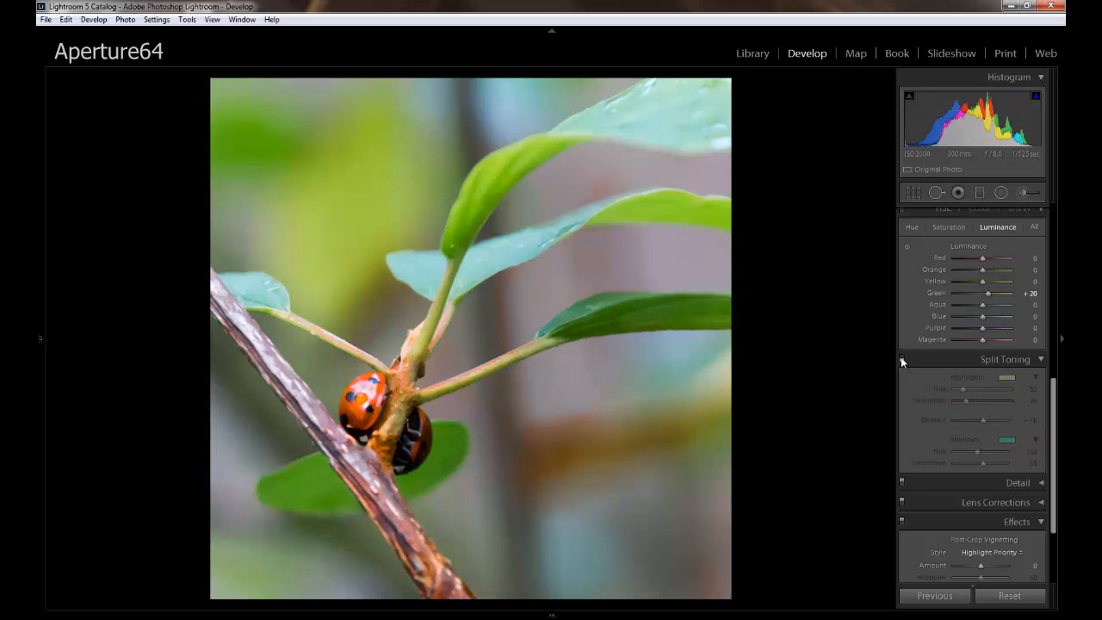
pyautogui.click(901, 358)
pyautogui.click(902, 357)
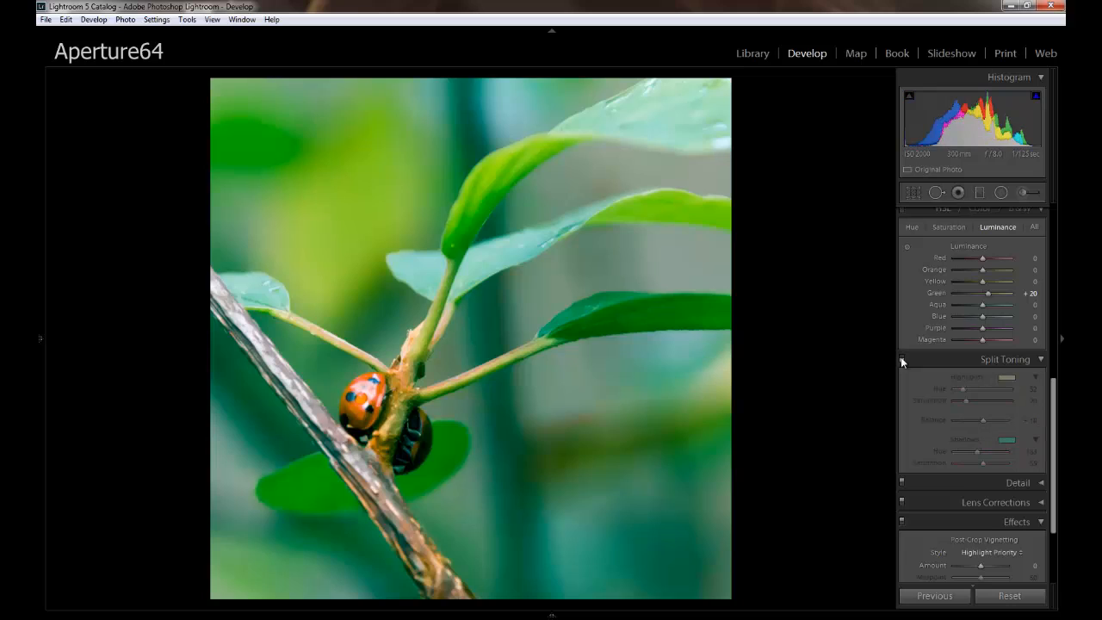
pyautogui.click(902, 358)
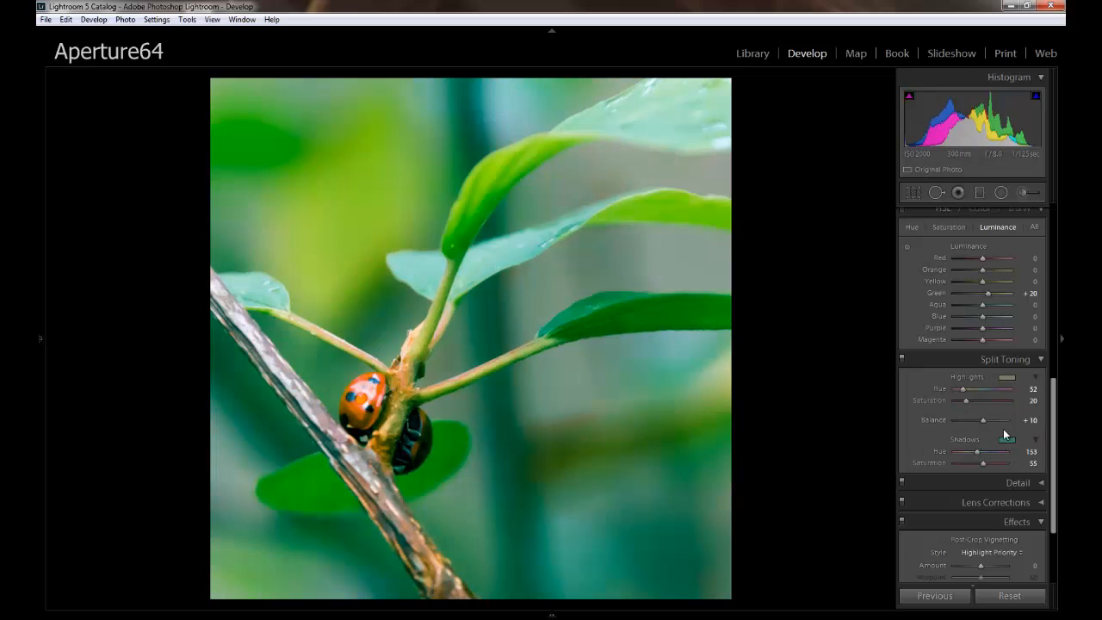
# Try Green saturation at +13, and reset it to 0.
pyautogui.click(949, 228)
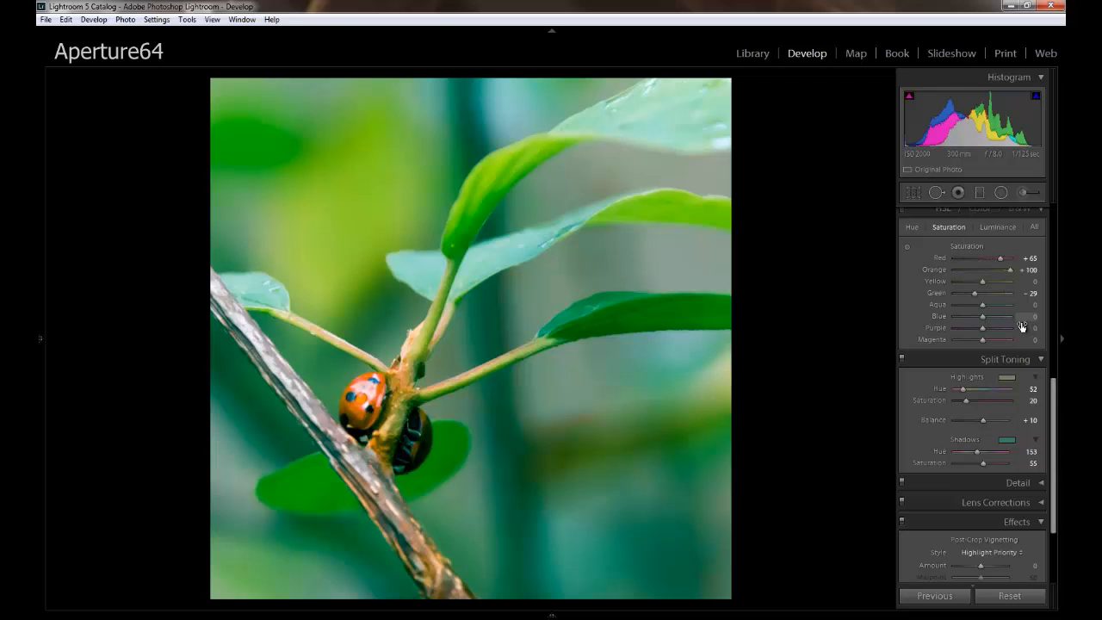
pyautogui.moveTo(980, 298); pyautogui.dragTo(988, 297)
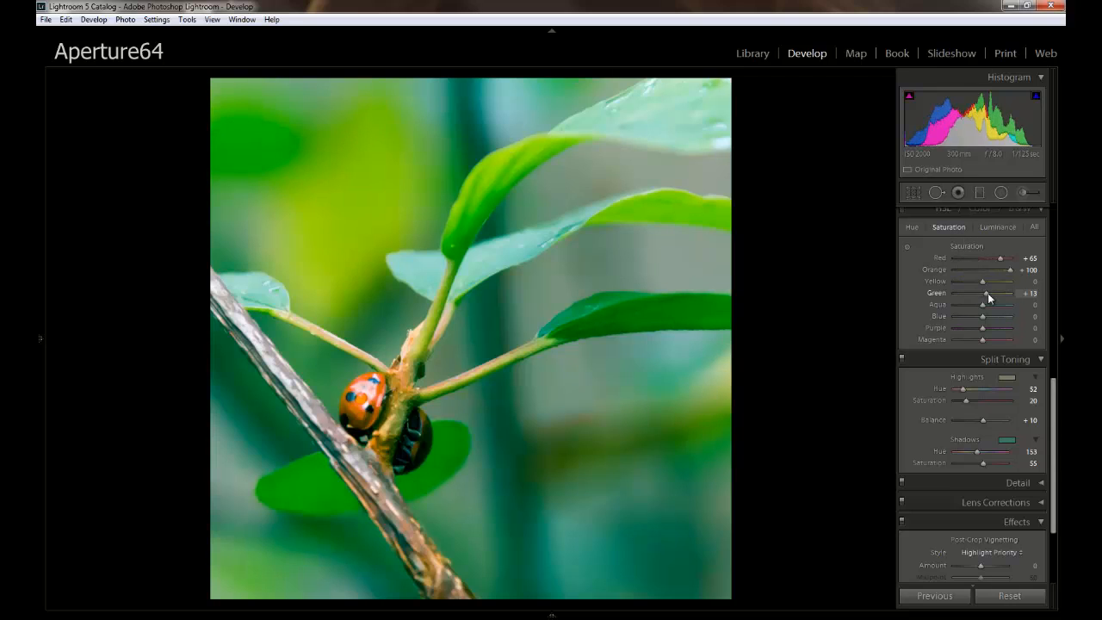
pyautogui.click(1027, 294)
pyautogui.write('0')
# Paint over both ladybirds with an adjustment brush at Exposure 0 and Saturation 45, and raise its Clarity to 50.
pyautogui.moveTo(1055, 378); pyautogui.dragTo(1055, 320)
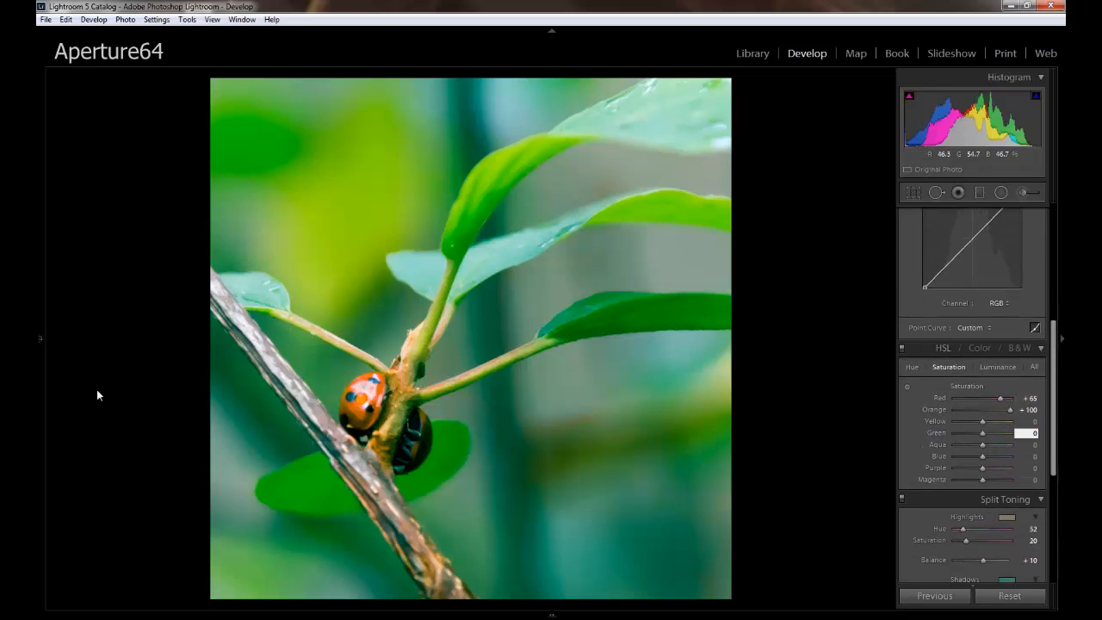
pyautogui.click(1021, 192)
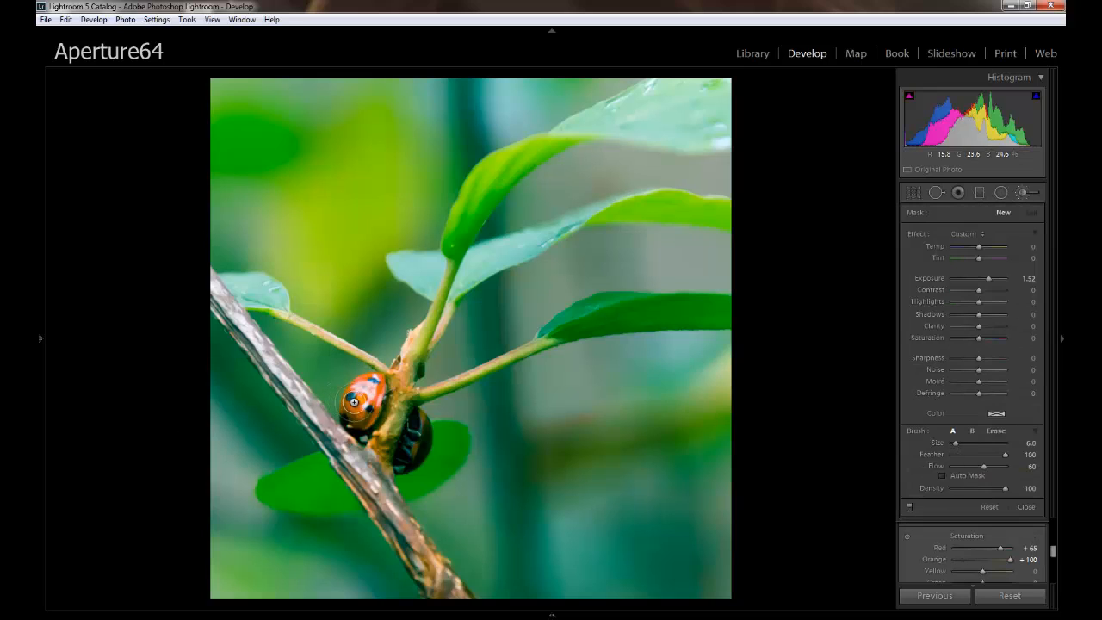
pyautogui.click(1030, 278)
pyautogui.write('0')
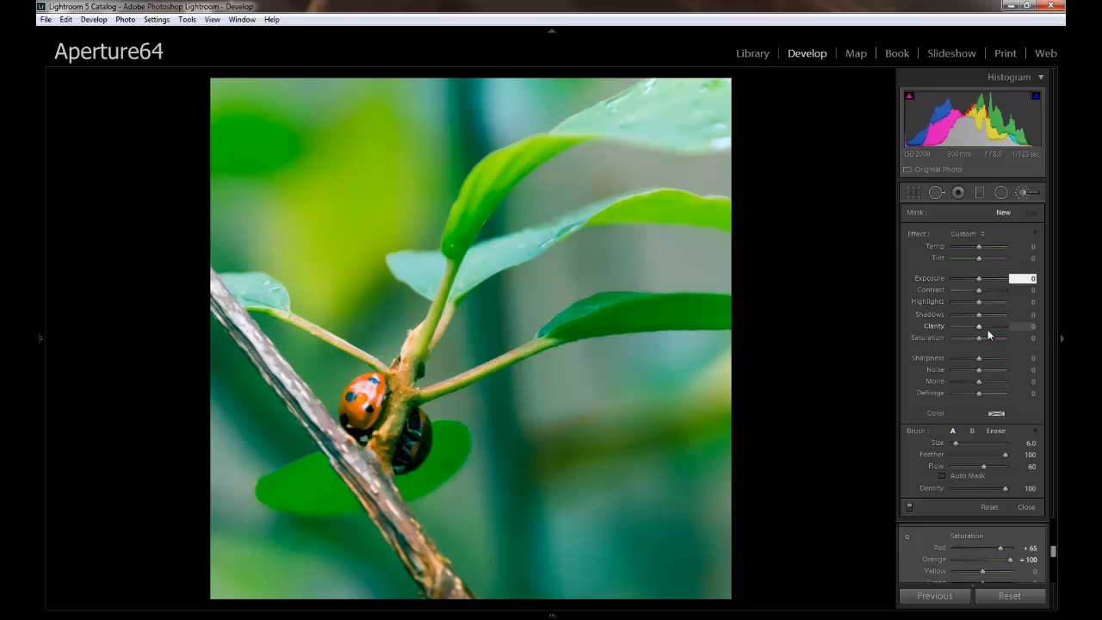
pyautogui.moveTo(983, 336); pyautogui.dragTo(992, 338)
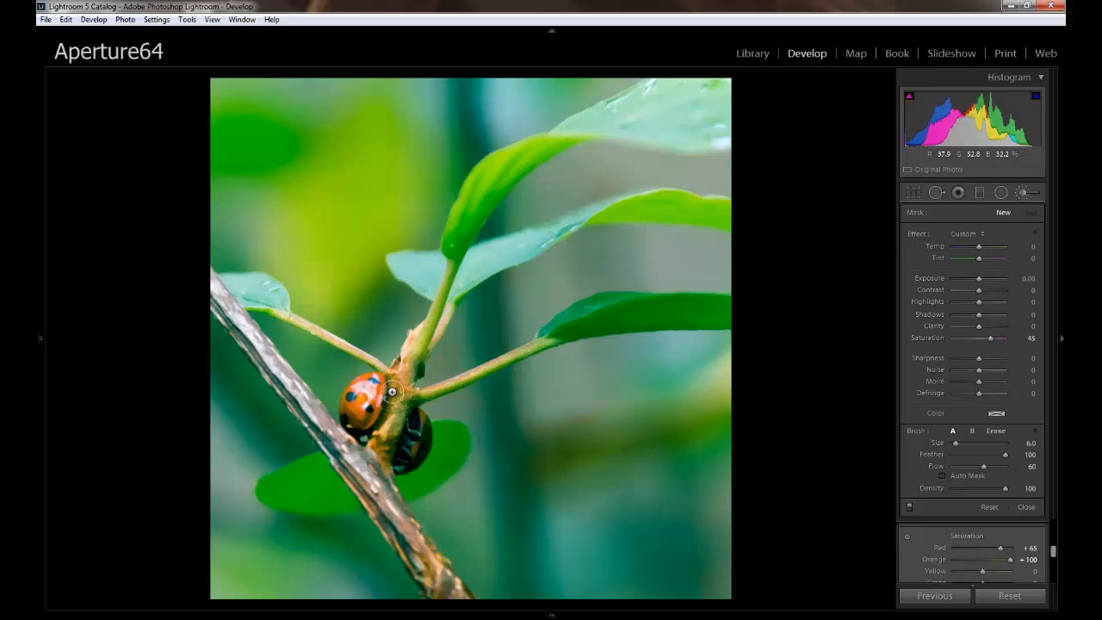
pyautogui.moveTo(363, 404)
pyautogui.mouseDown()
pyautogui.moveTo(366, 387)
pyautogui.moveTo(362, 407)
pyautogui.moveTo(429, 466)
pyautogui.moveTo(417, 435)
pyautogui.mouseUp()
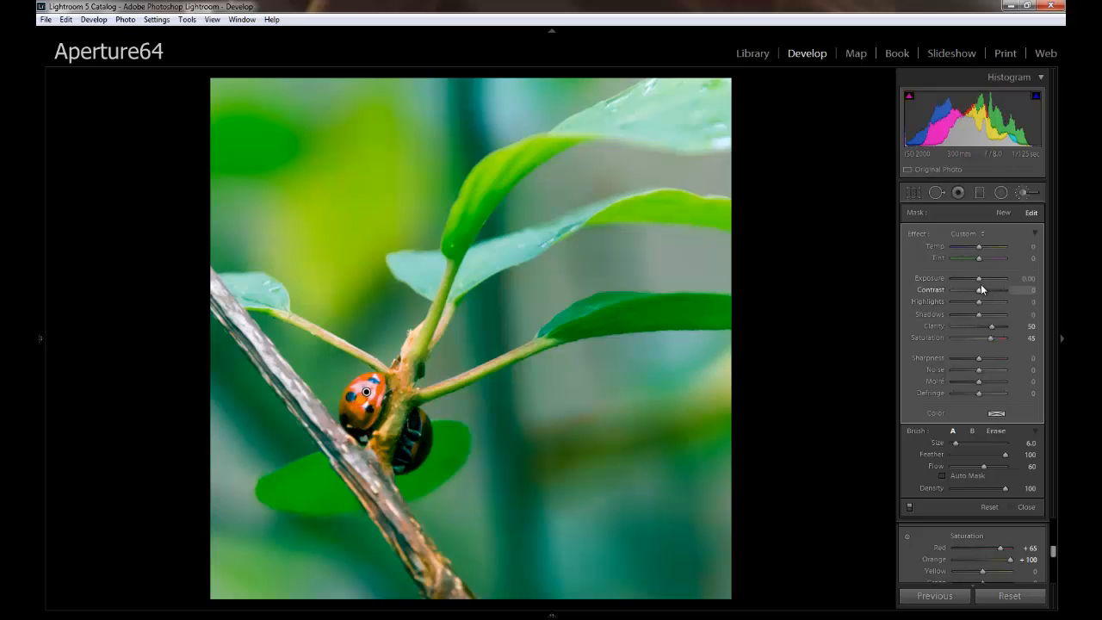
# Set the ladybird brush adjustment's Exposure to 0.48, reduce its Clarity, and finish the brush editing.
pyautogui.moveTo(979, 278); pyautogui.dragTo(982, 277)
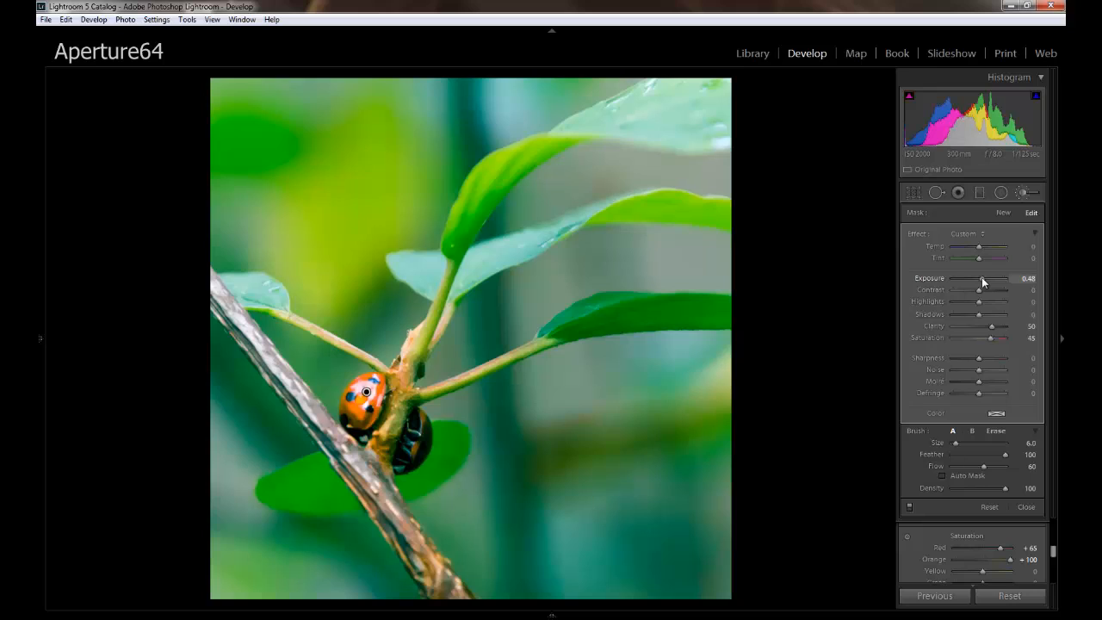
pyautogui.click(979, 325)
pyautogui.moveTo(980, 326); pyautogui.dragTo(979, 327)
pyautogui.click(1026, 507)
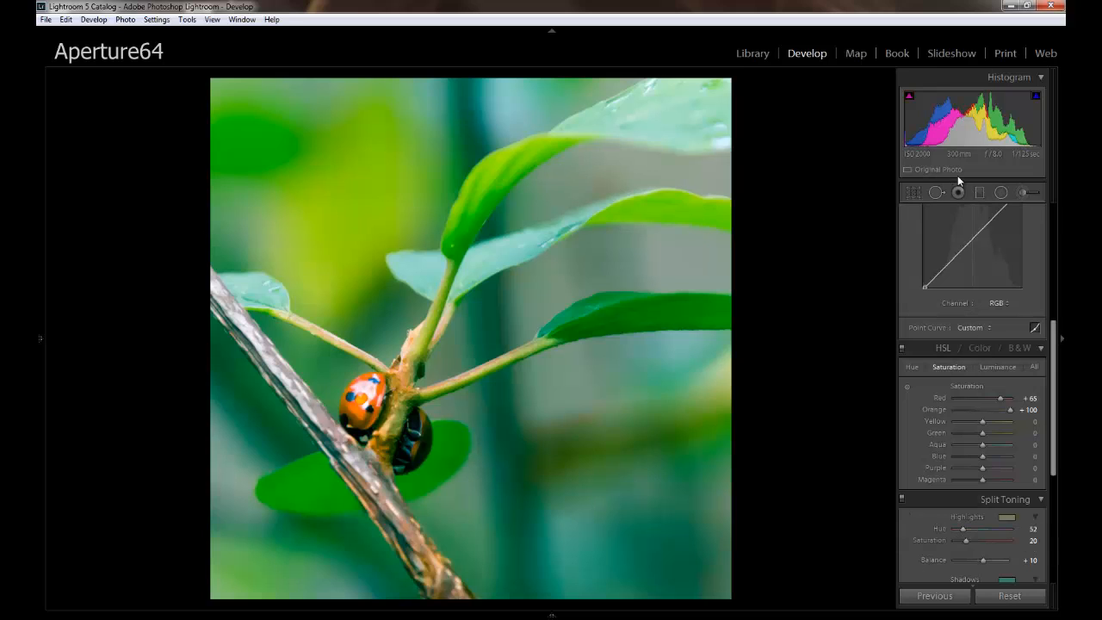
# Raise the photo's basic Contrast to +38 and Clarity to +26.
pyautogui.moveTo(1056, 329); pyautogui.dragTo(1056, 219)
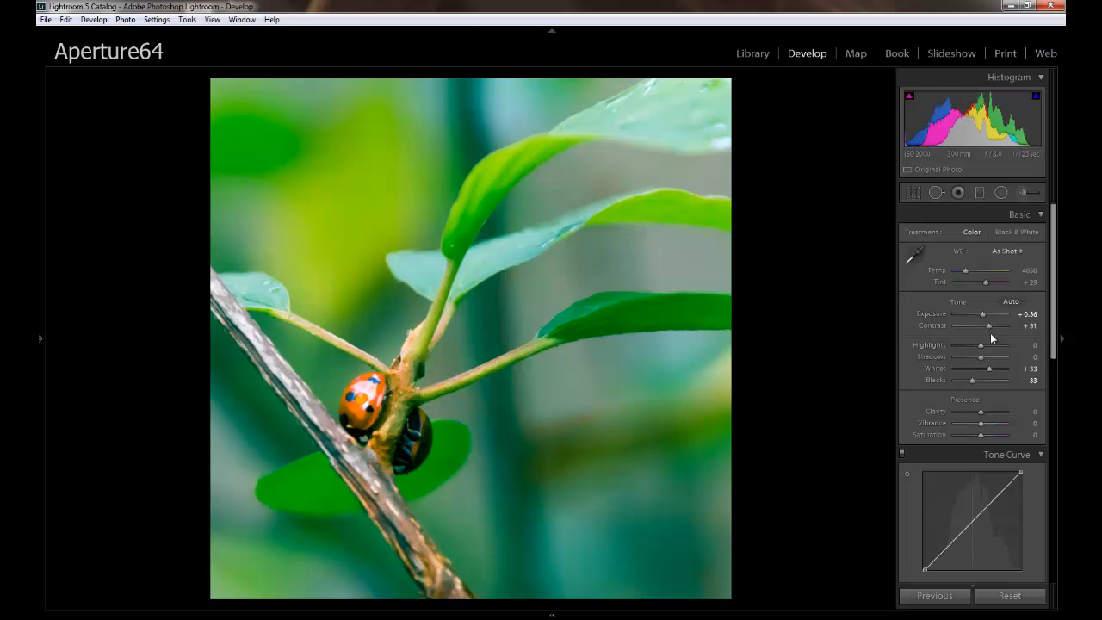
pyautogui.moveTo(988, 324); pyautogui.dragTo(990, 328)
pyautogui.moveTo(982, 412); pyautogui.dragTo(987, 413)
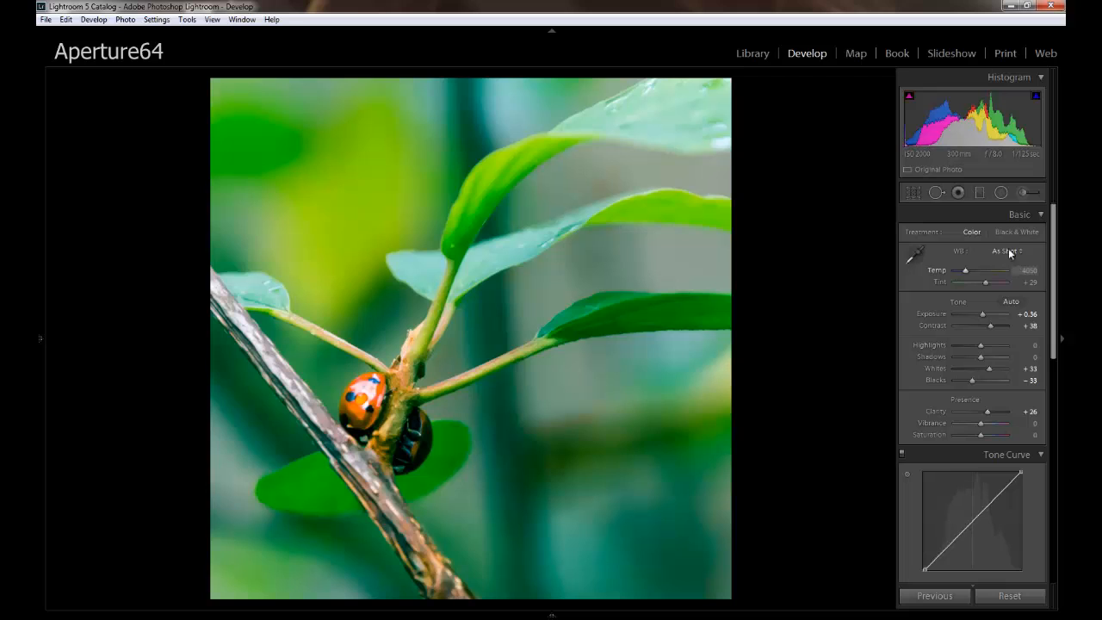
# Add a dark post-crop vignette with Amount −14 and Midpoint 35.
pyautogui.click(1055, 373)
pyautogui.click(1062, 348)
pyautogui.moveTo(1054, 321); pyautogui.dragTo(1025, 475)
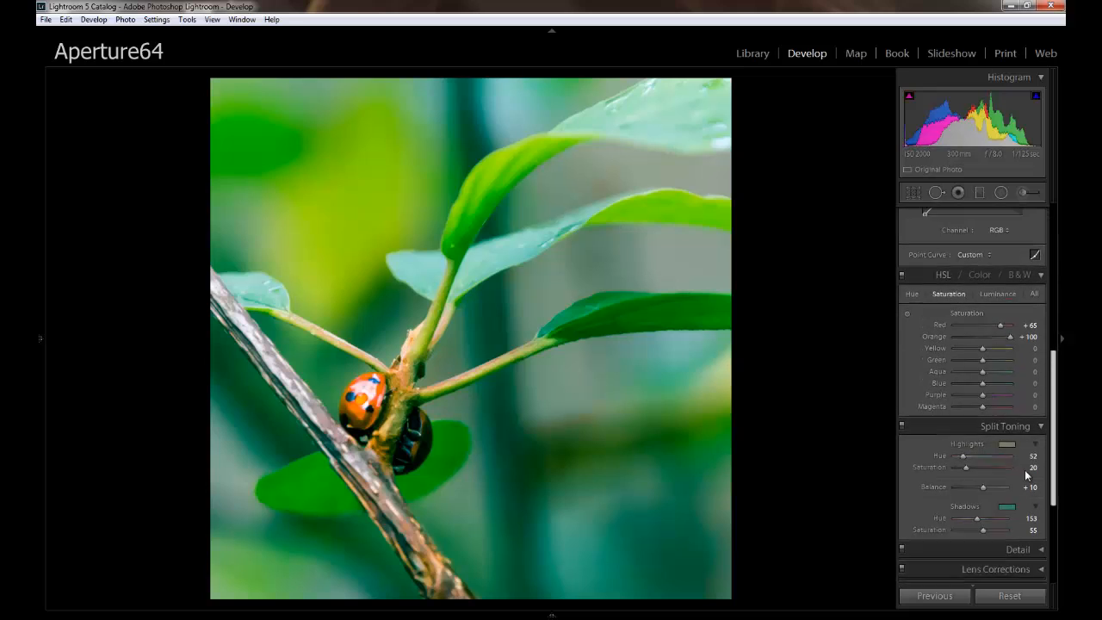
pyautogui.scroll(-3, 1026, 475)
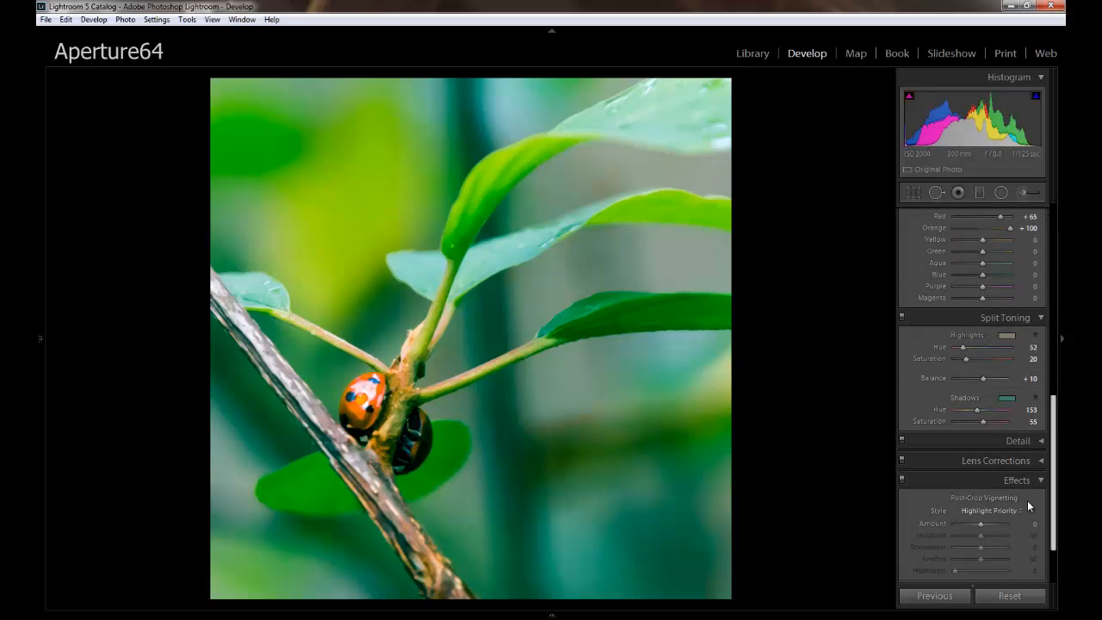
pyautogui.click(1008, 398)
pyautogui.click(1018, 393)
pyautogui.scroll(-2, 1043, 484)
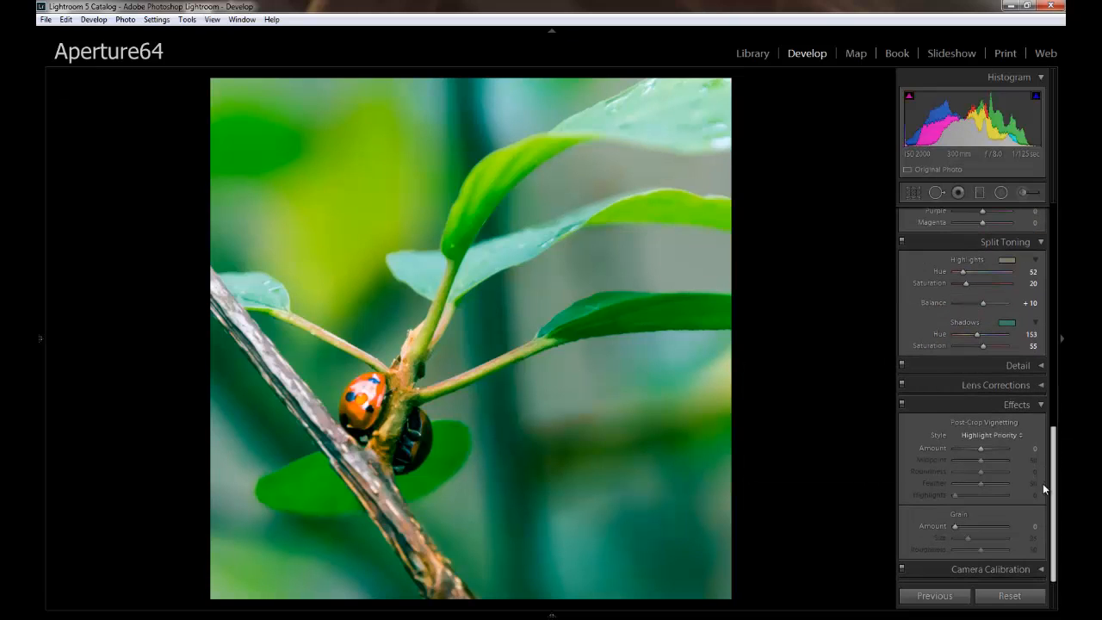
pyautogui.moveTo(982, 450); pyautogui.dragTo(977, 451)
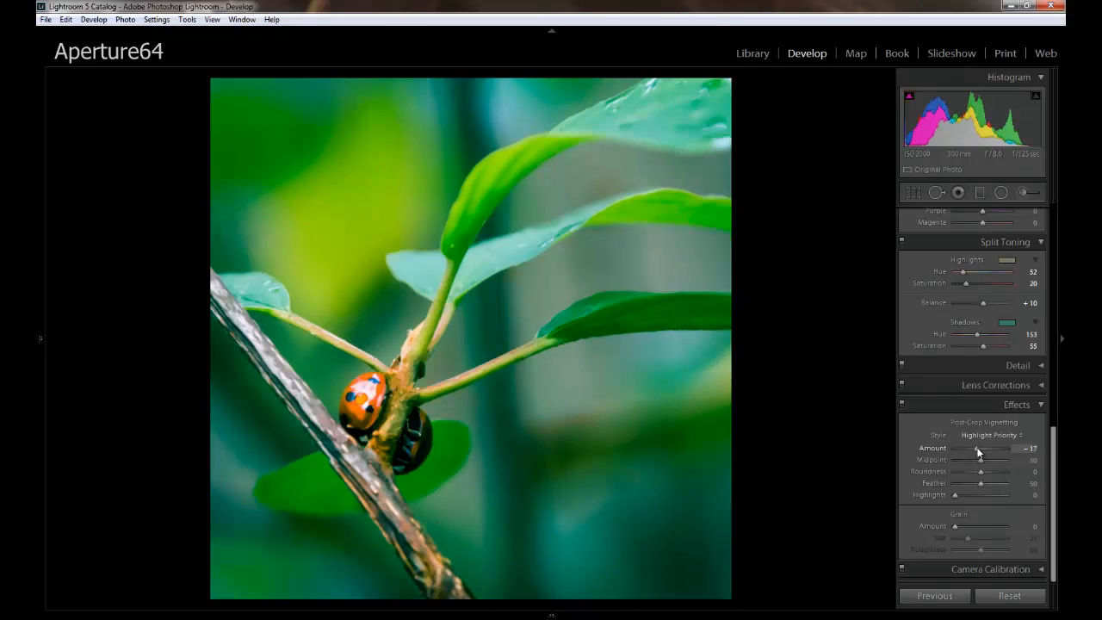
pyautogui.moveTo(979, 460); pyautogui.dragTo(971, 458)
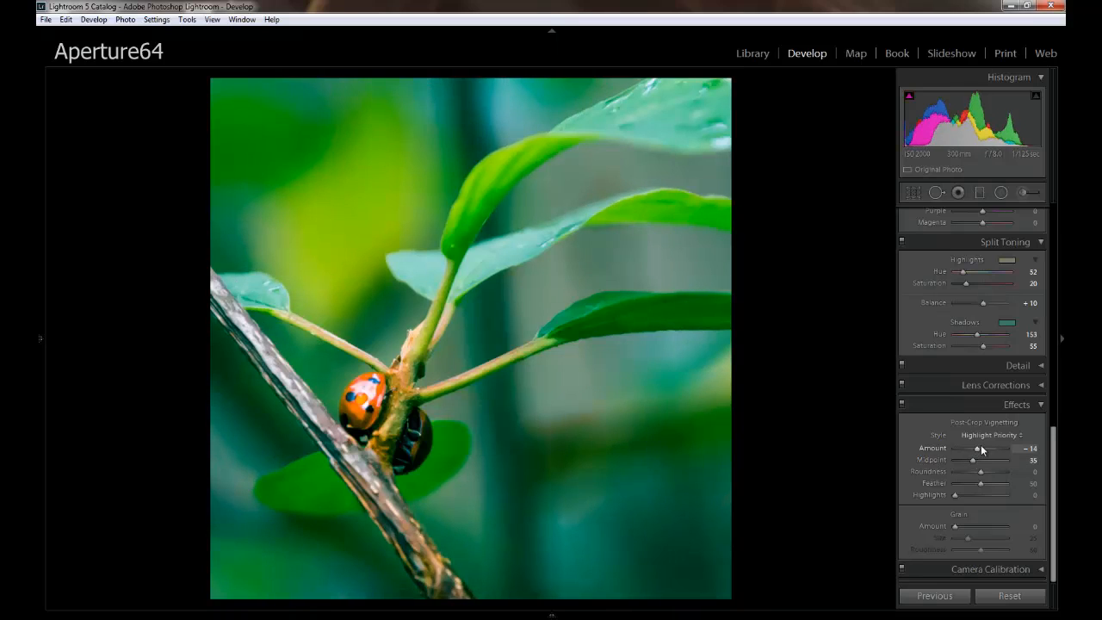
# Mute the photo's colours with targeted saturation adjustments: Orange +63, Yellow −5, Green −8, Blue −8 and Purple −24.
pyautogui.moveTo(1055, 461); pyautogui.dragTo(1056, 274)
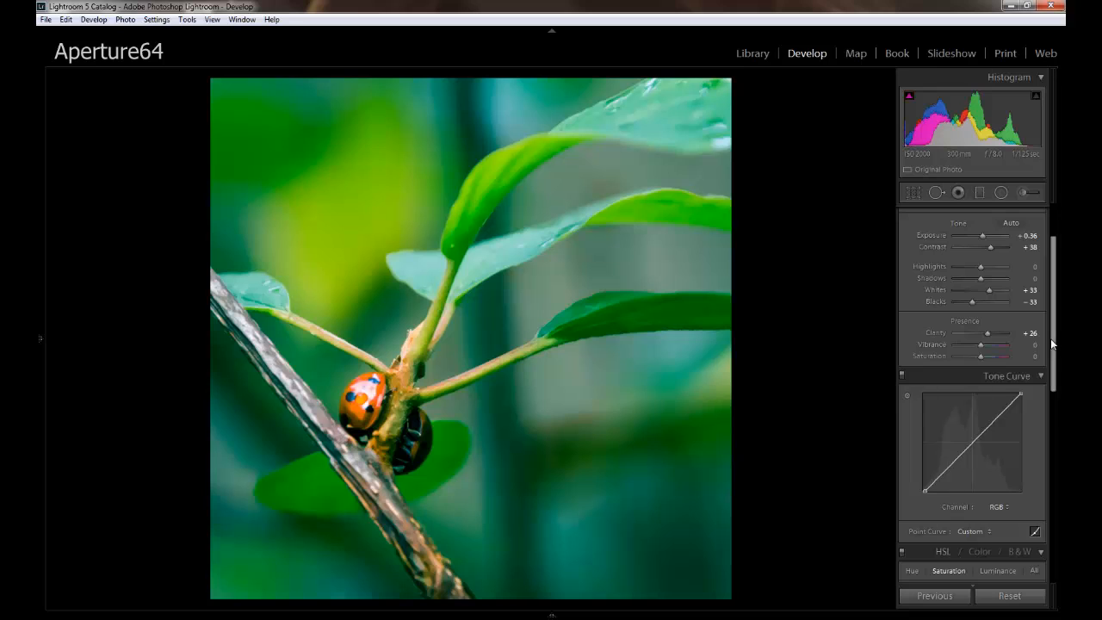
pyautogui.moveTo(1052, 340); pyautogui.dragTo(1052, 423)
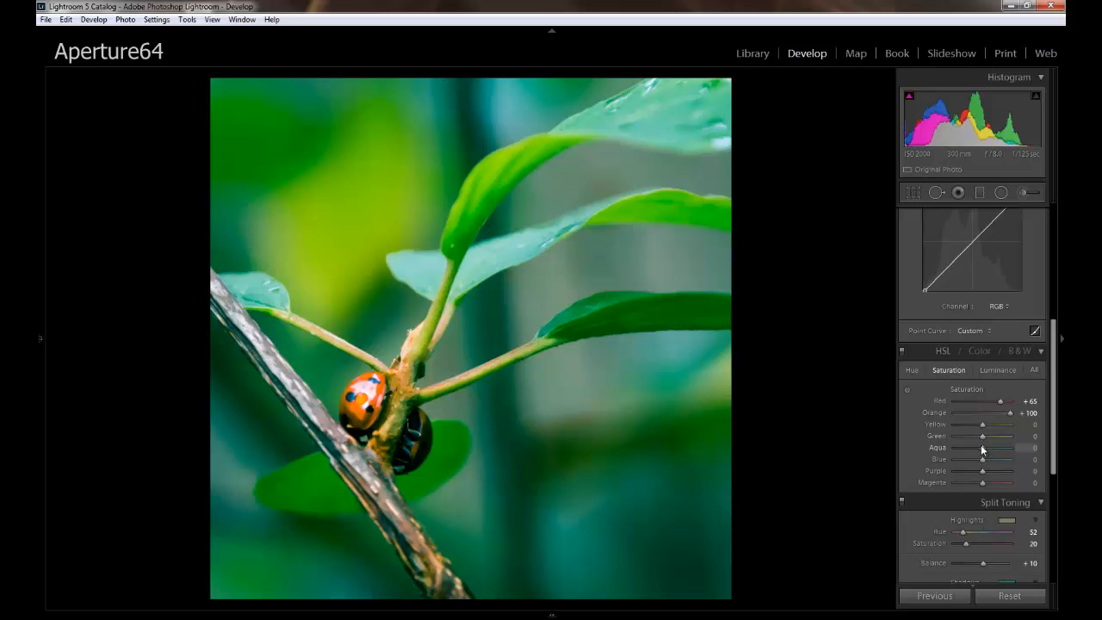
pyautogui.click(907, 390)
pyautogui.moveTo(535, 470); pyautogui.dragTo(530, 501)
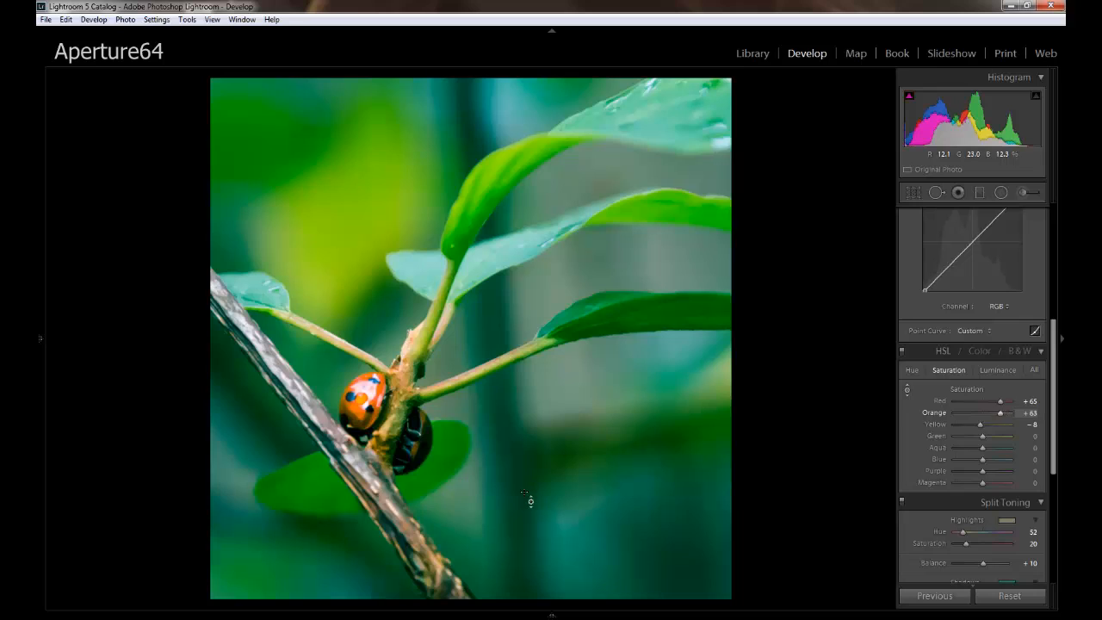
pyautogui.moveTo(525, 461); pyautogui.dragTo(519, 488)
pyautogui.moveTo(645, 308); pyautogui.dragTo(637, 322)
pyautogui.moveTo(238, 499); pyautogui.dragTo(246, 544)
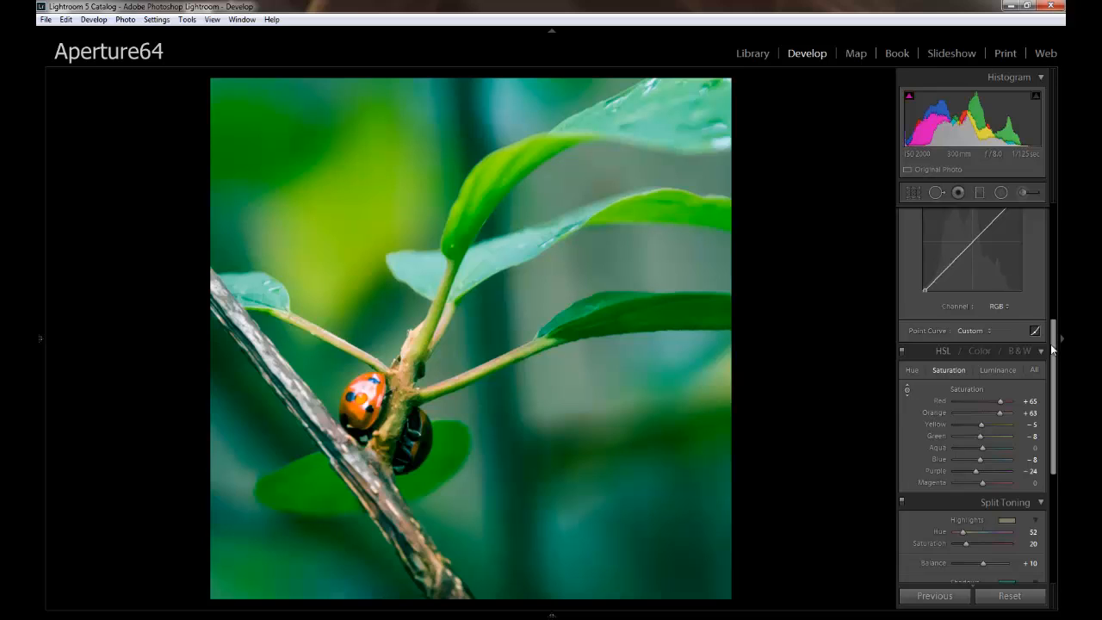
# Compare the photo with and without split toning, checking the branch and background colours.
pyautogui.click(901, 502)
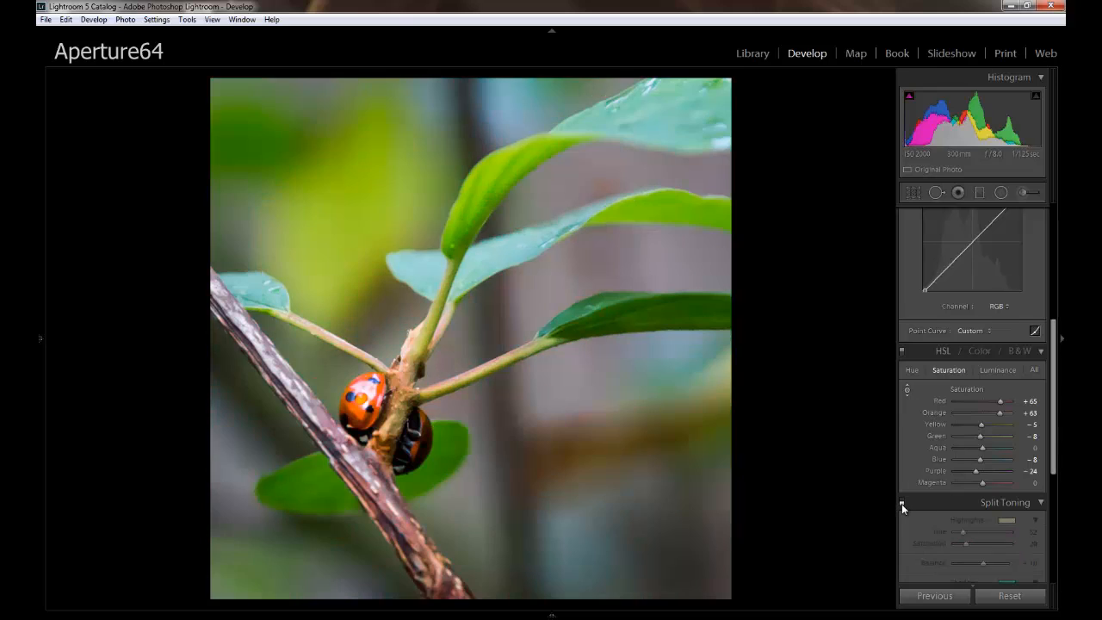
pyautogui.click(902, 504)
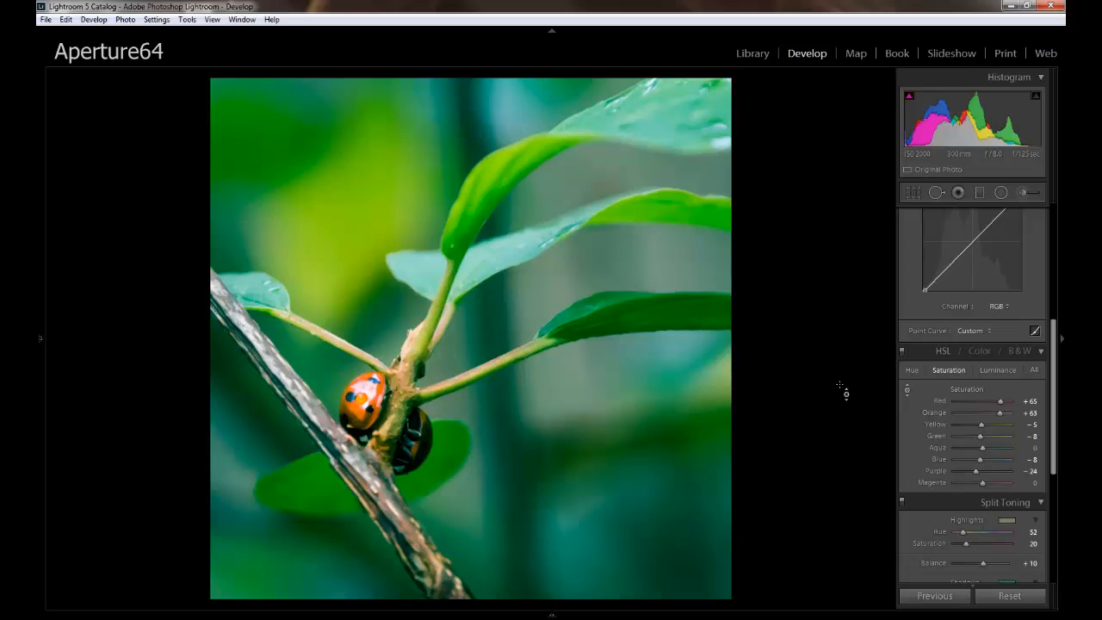
pyautogui.click(902, 501)
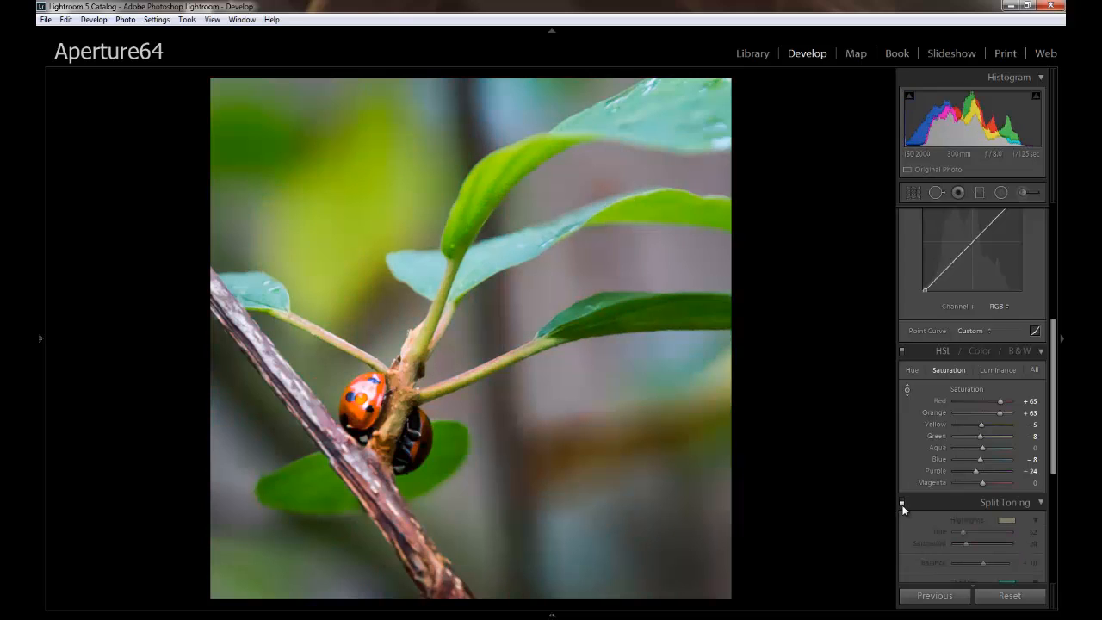
pyautogui.click(902, 502)
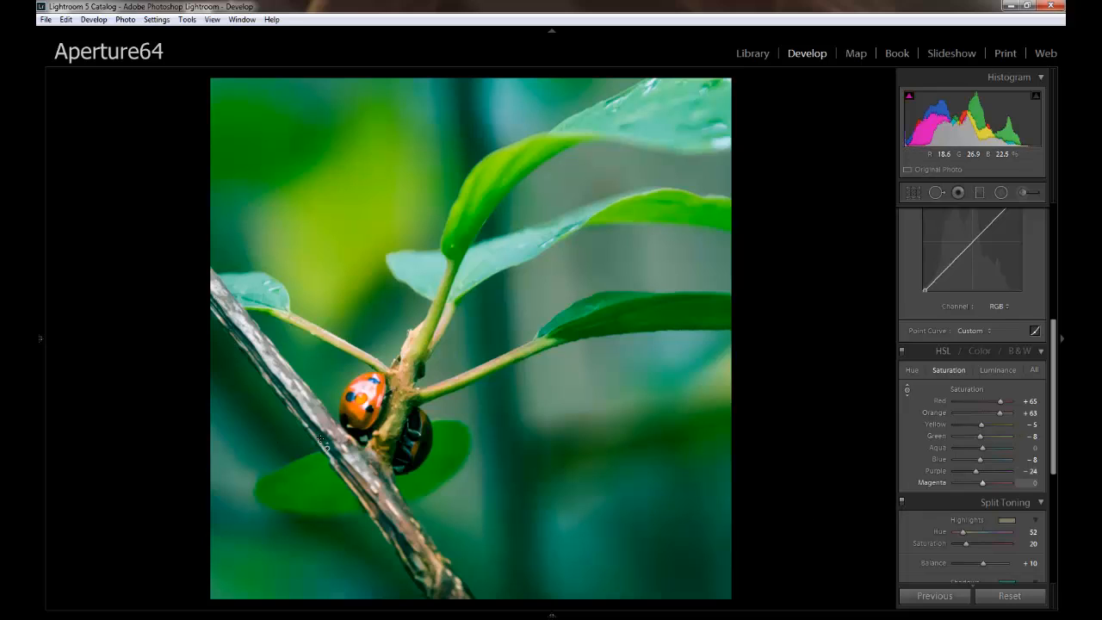
pyautogui.click(901, 503)
pyautogui.click(902, 502)
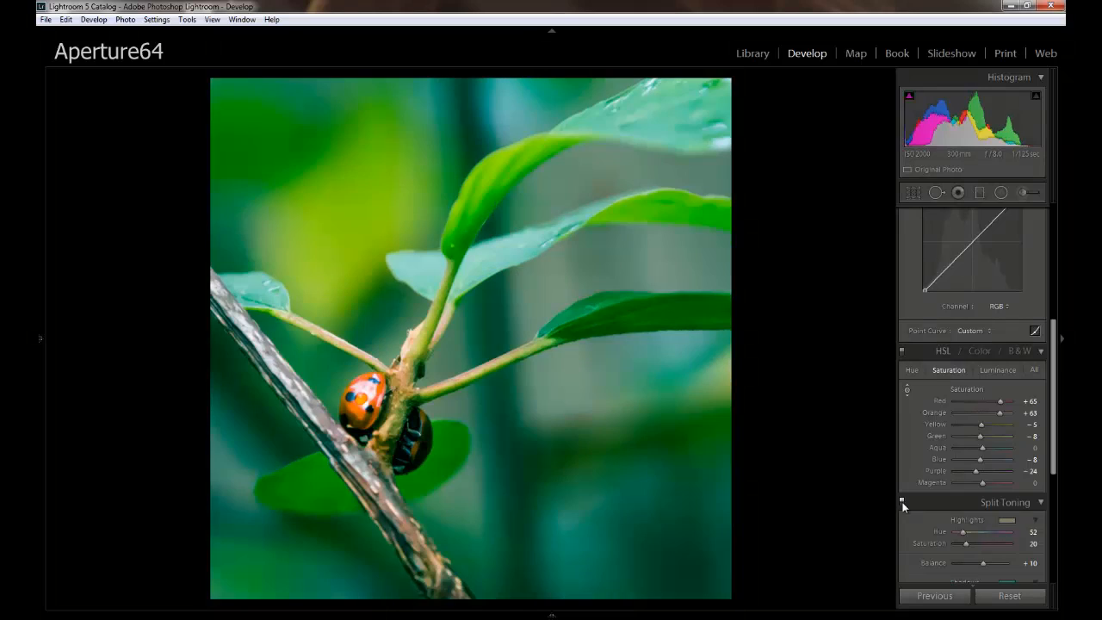
pyautogui.click(903, 503)
pyautogui.click(902, 503)
pyautogui.press('F8')
pyautogui.click(1060, 392)
# Paint a new adjustment brush along the upper part of the branch, with Saturation 0 and Temp 64.
pyautogui.click(1024, 193)
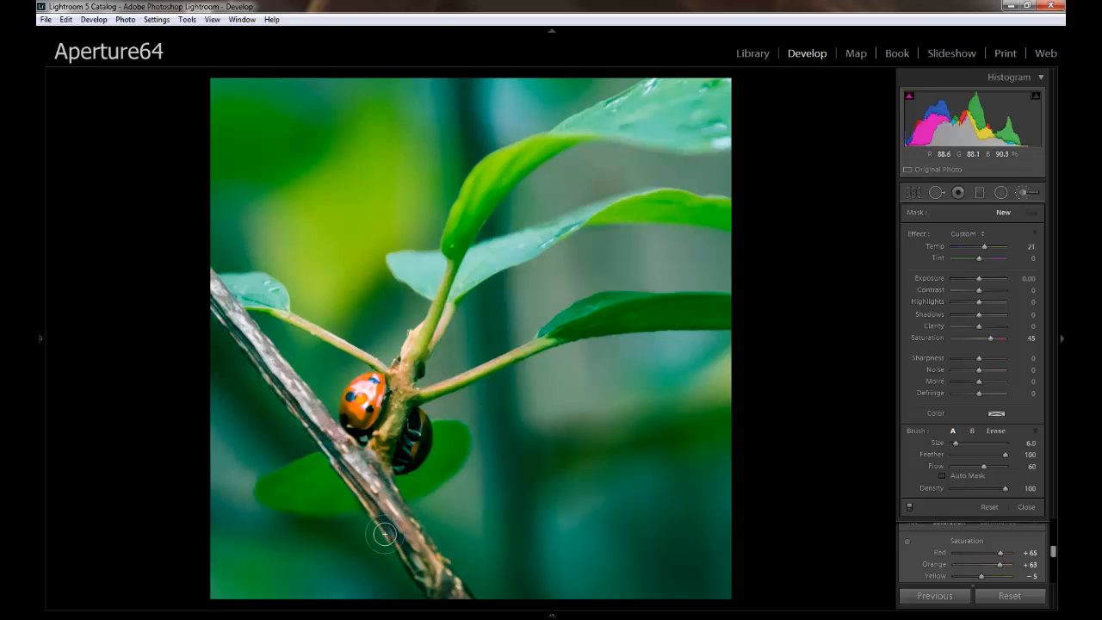
pyautogui.moveTo(341, 446); pyautogui.dragTo(211, 293)
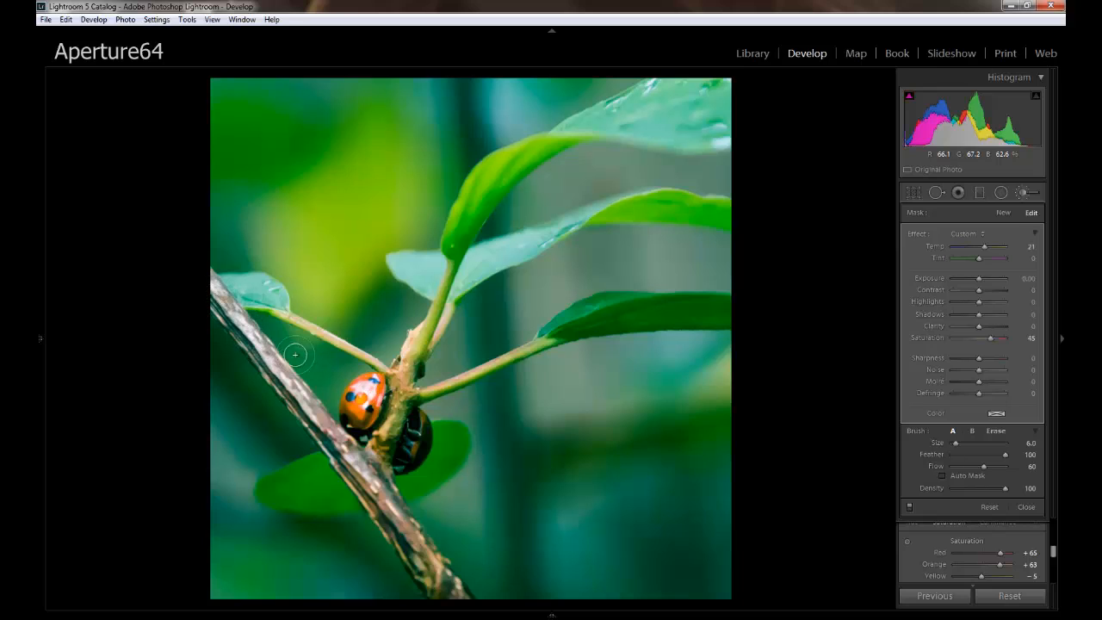
pyautogui.click(1022, 338)
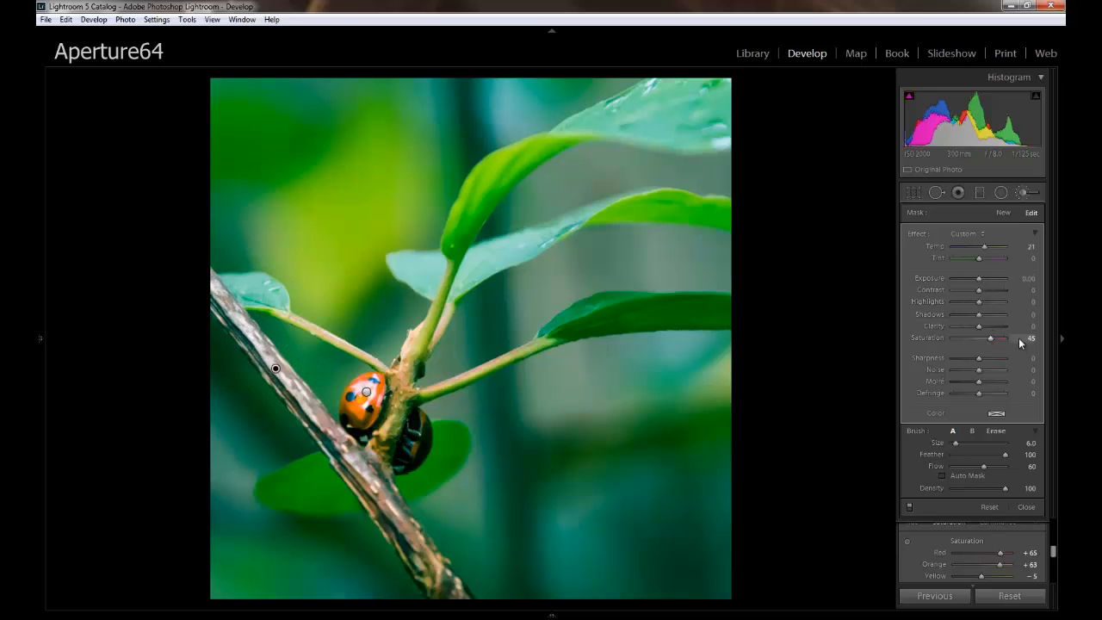
pyautogui.write('0')
pyautogui.press('Return')
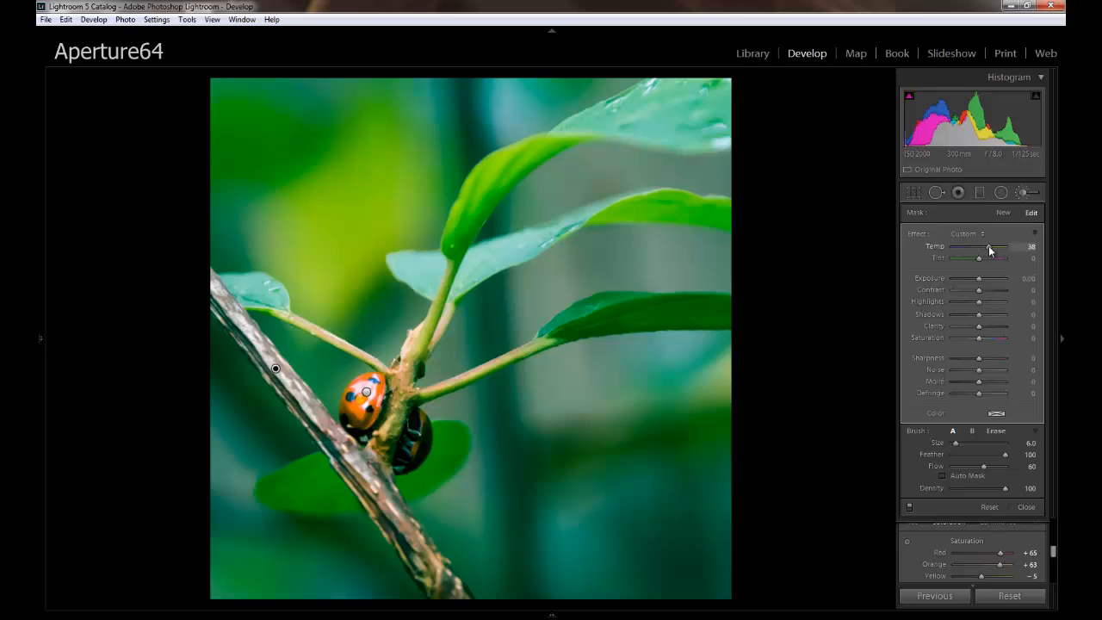
pyautogui.moveTo(984, 249); pyautogui.dragTo(997, 251)
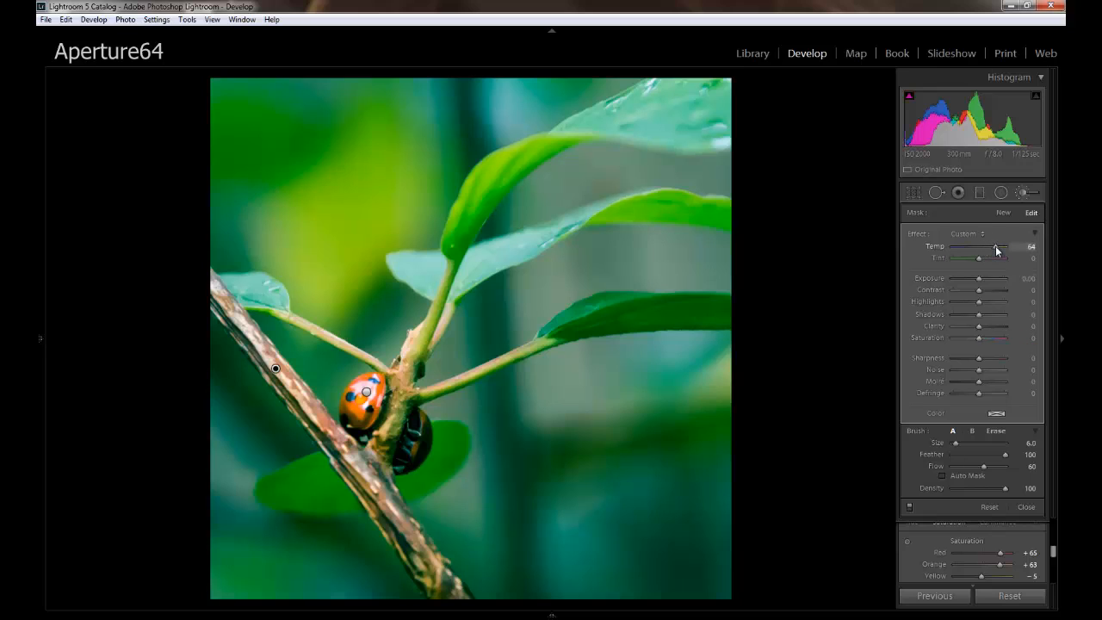